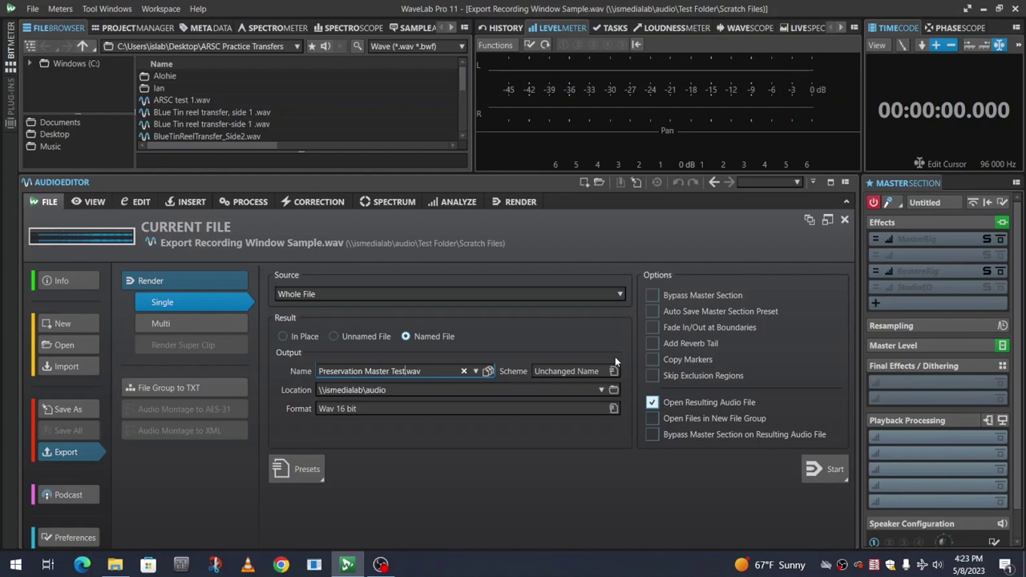
Change the export file name to PreservationMaster_96khz_24bit, keeping the .wav extension
{"action": "key", "text": "BackSpace"}
{"action": "key", "text": "BackSpace"}
{"action": "key", "text": "BackSpace"}
{"action": "key", "text": "BackSpace"}
{"action": "key", "text": "BackSpace"}
{"action": "key", "text": "BackSpace"}
{"action": "key", "text": "BackSpace"}
{"action": "key", "text": "BackSpace"}
{"action": "key", "text": "BackSpace"}
{"action": "key", "text": "BackSpace"}
{"action": "key", "text": "BackSpace"}
{"action": "key", "text": "BackSpace"}
{"action": "type", "text": "Master"}
{"action": "type", "text": "_"}
{"action": "type", "text": "96"}
{"action": "type", "text": "khz_"}
{"action": "type", "text": "24bit"}
Add the prefix ExportTest_ in front of the export file name
{"action": "type", "text": "Rec"}
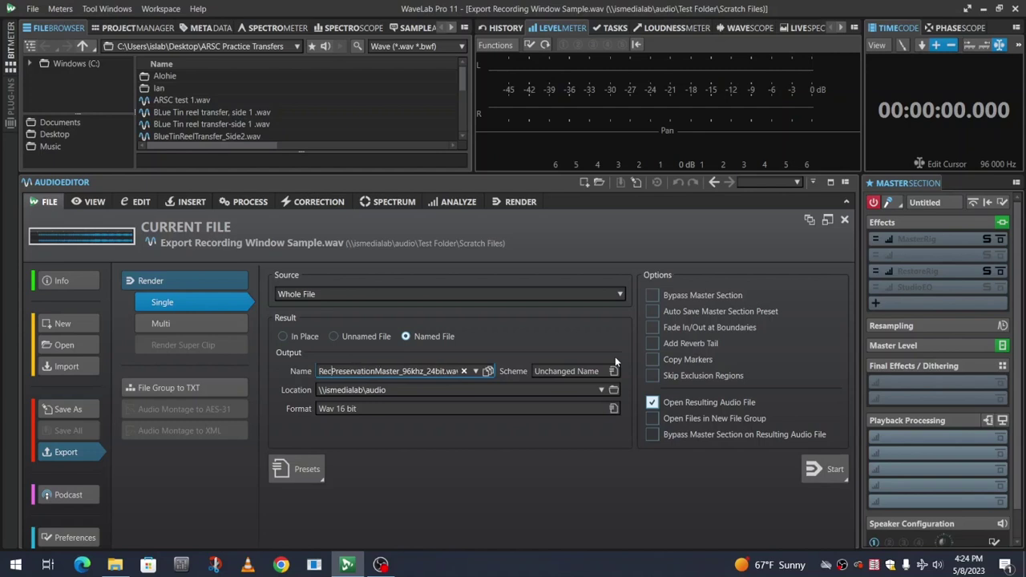
{"action": "key", "text": "BackSpace"}
{"action": "key", "text": "BackSpace"}
{"action": "key", "text": "BackSpace"}
{"action": "type", "text": "Expor"}
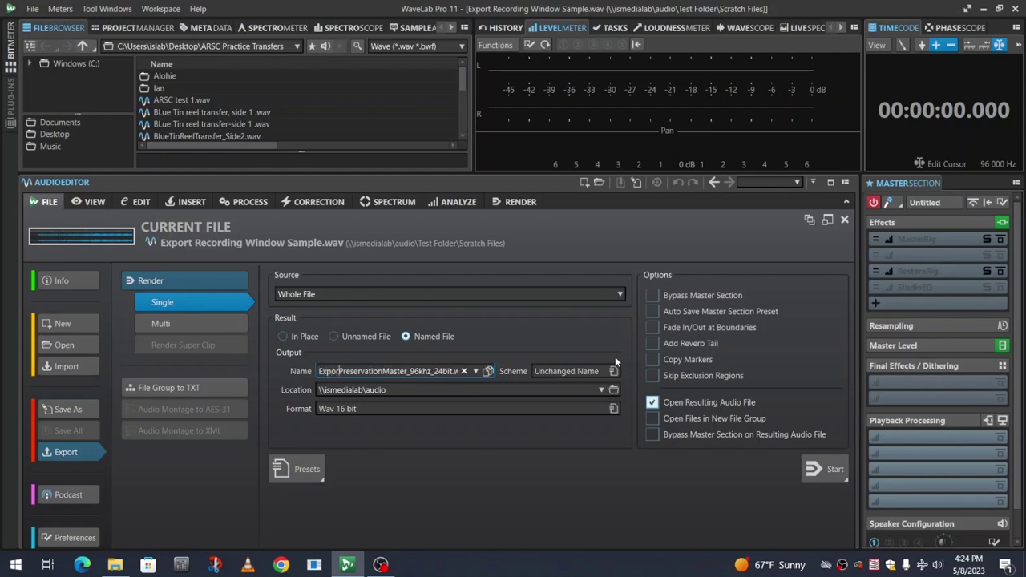
{"action": "type", "text": "t"}
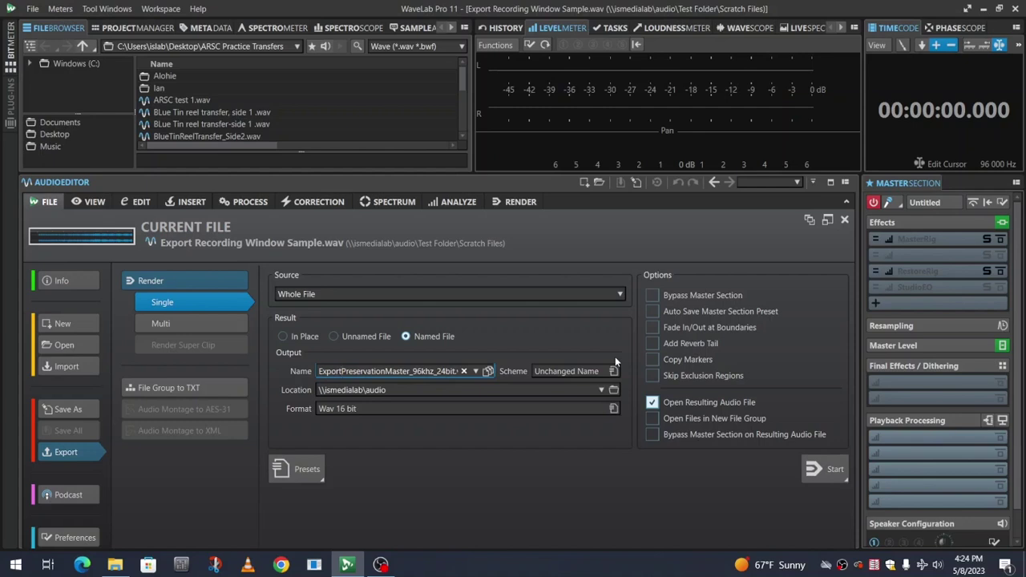
{"action": "type", "text": "Test_"}
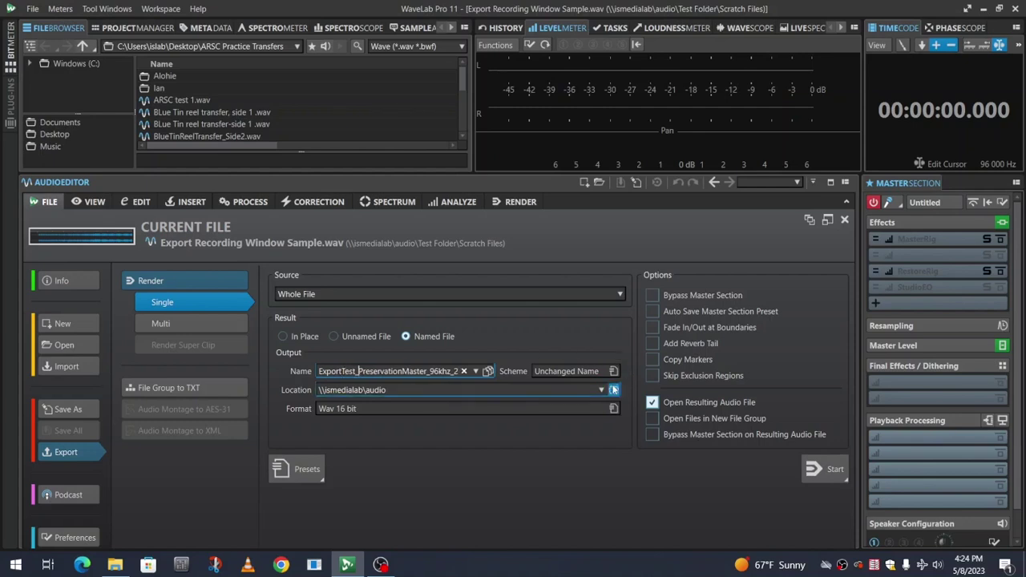
Set the export location to the Scratch Files folder inside Test Folder on the ismedialab audio share
{"action": "left_click", "coordinate": [614, 389]}
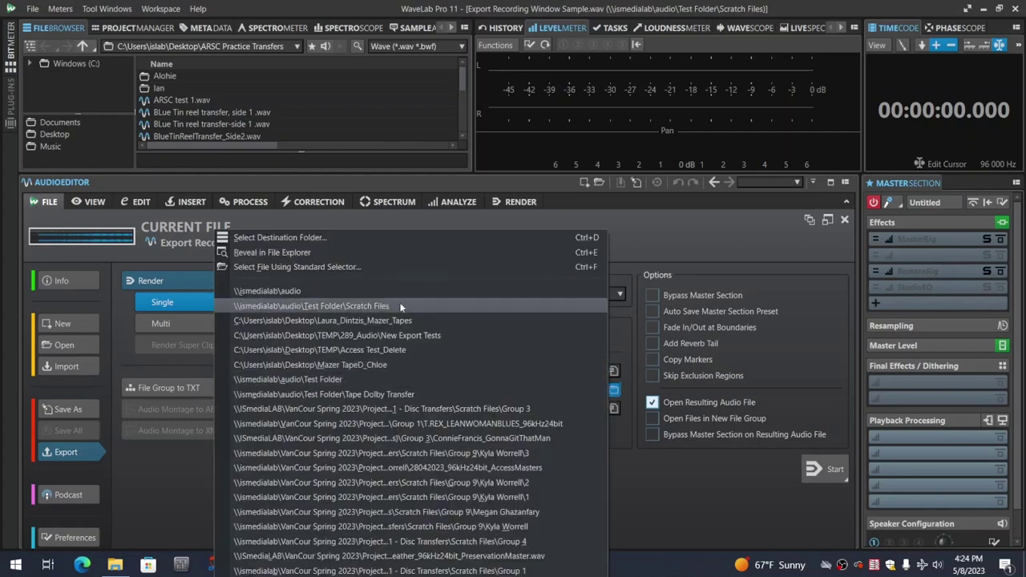
{"action": "left_click", "coordinate": [393, 236]}
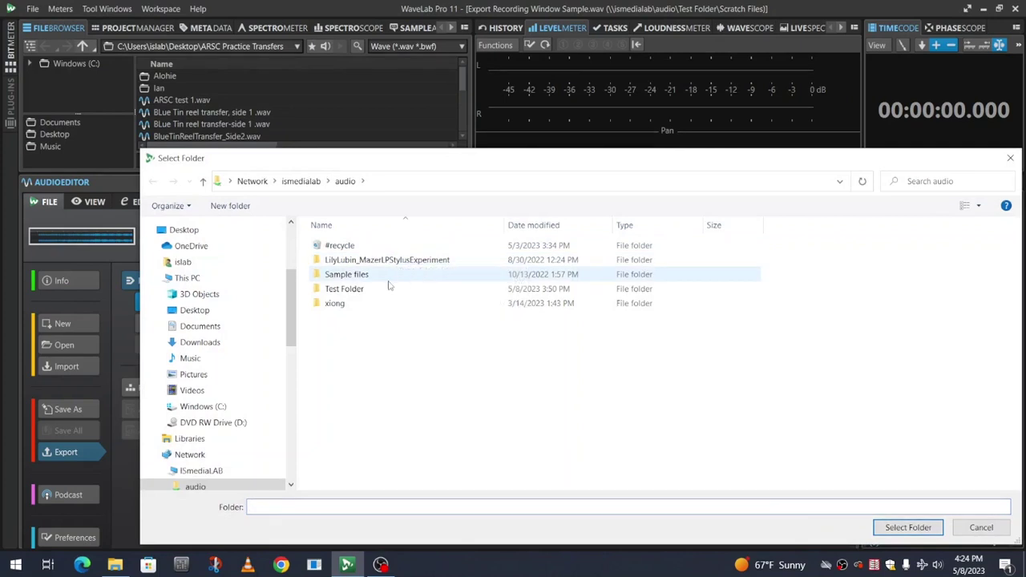
{"action": "double_click", "coordinate": [358, 288]}
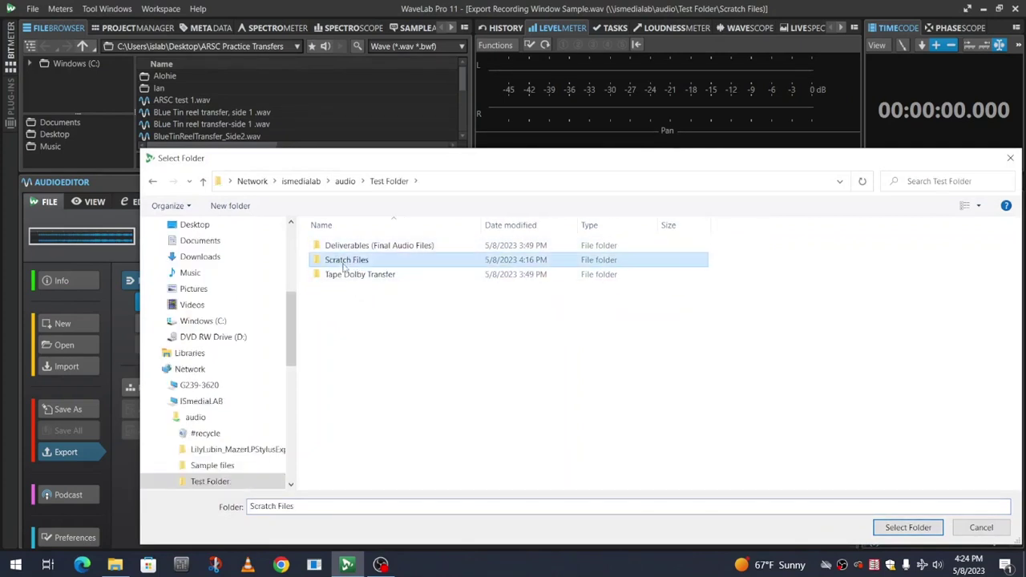
{"action": "double_click", "coordinate": [343, 263]}
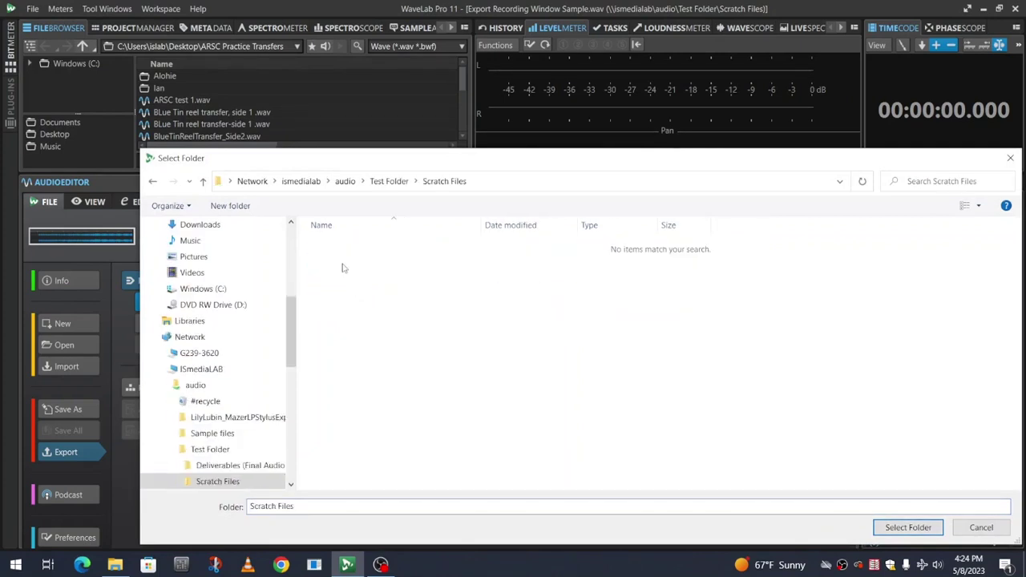
{"action": "left_click", "coordinate": [908, 527]}
Apply the Wav_PreservationMaster_24bit96hz format preset and start rendering the preservation master
{"action": "left_click", "coordinate": [613, 407]}
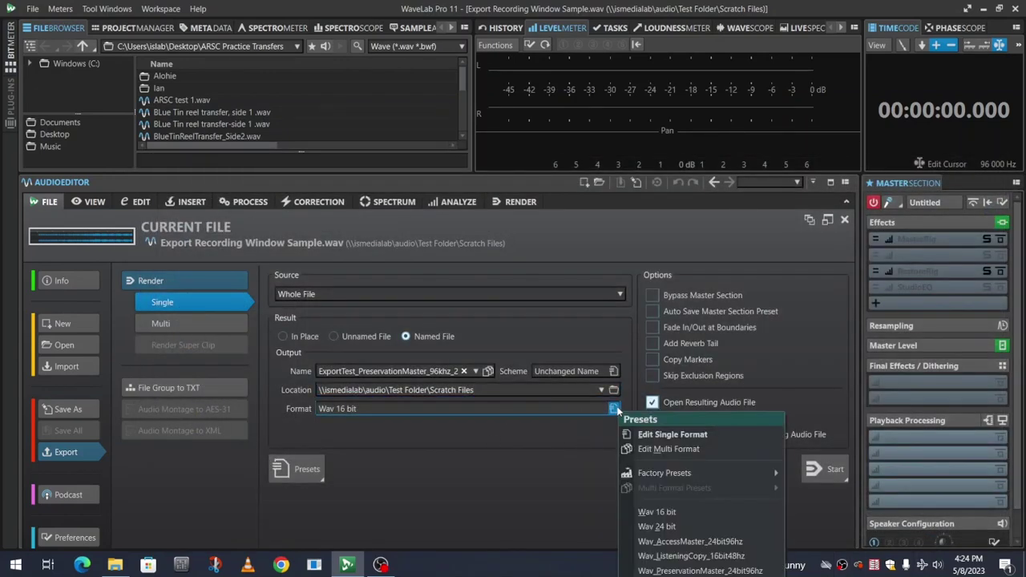
{"action": "left_click", "coordinate": [688, 571]}
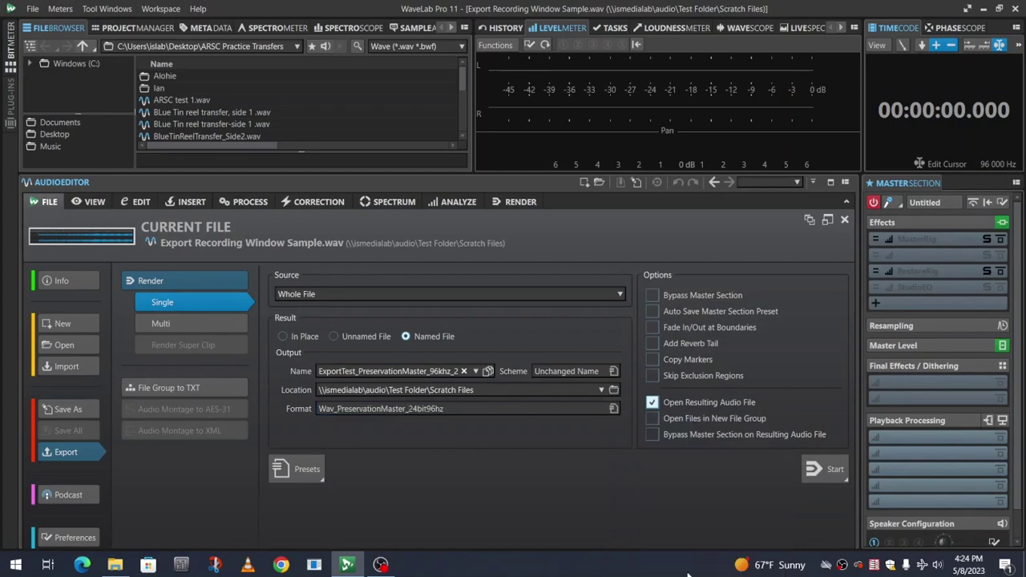
{"action": "left_click", "coordinate": [828, 473]}
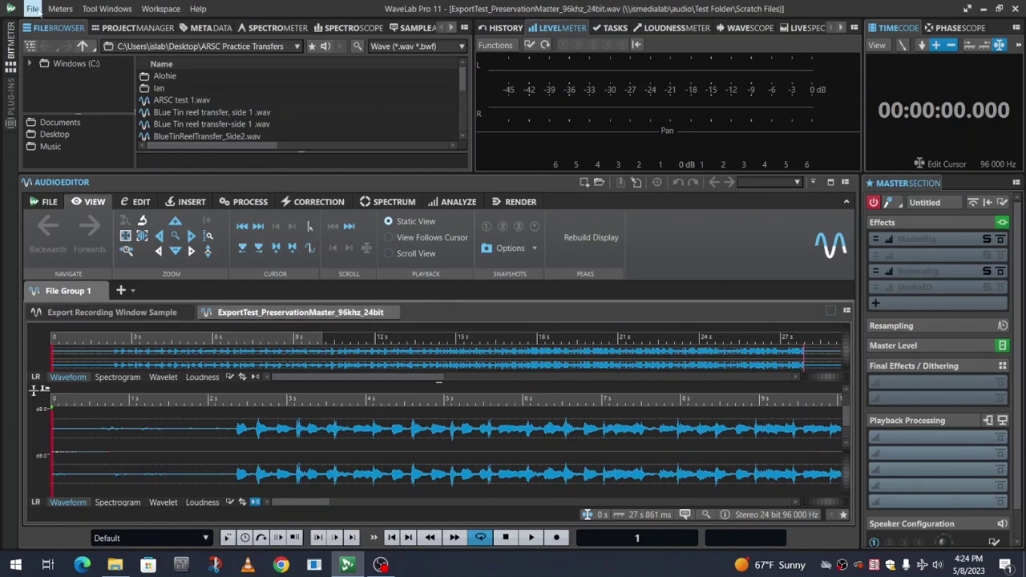
Export the preservation master as RecordingExport_AccessMaster_96kHz_24bit using the Wav_AccessMaster_24bit96hz format preset
{"action": "left_click", "coordinate": [32, 10]}
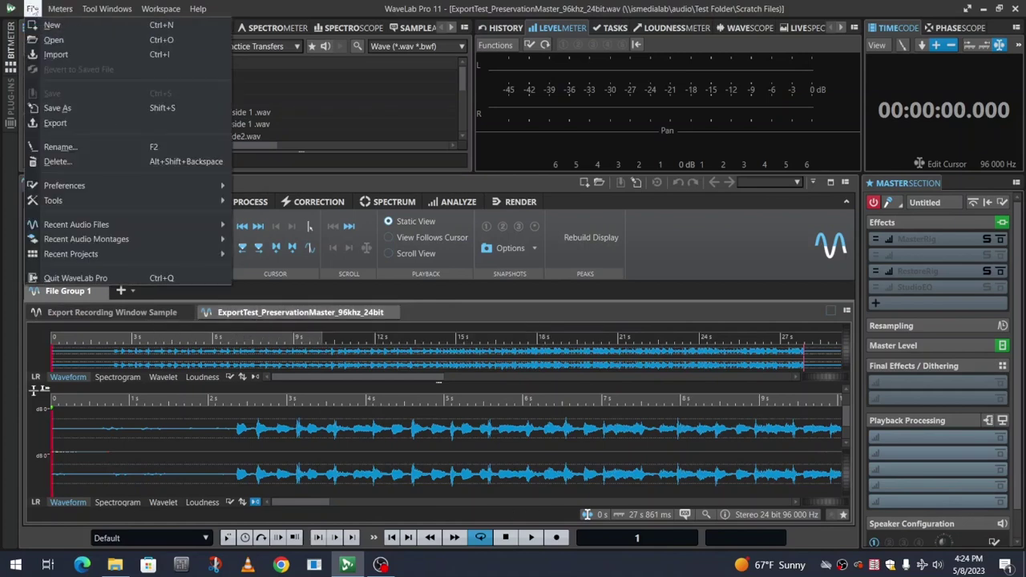
{"action": "left_click", "coordinate": [55, 123]}
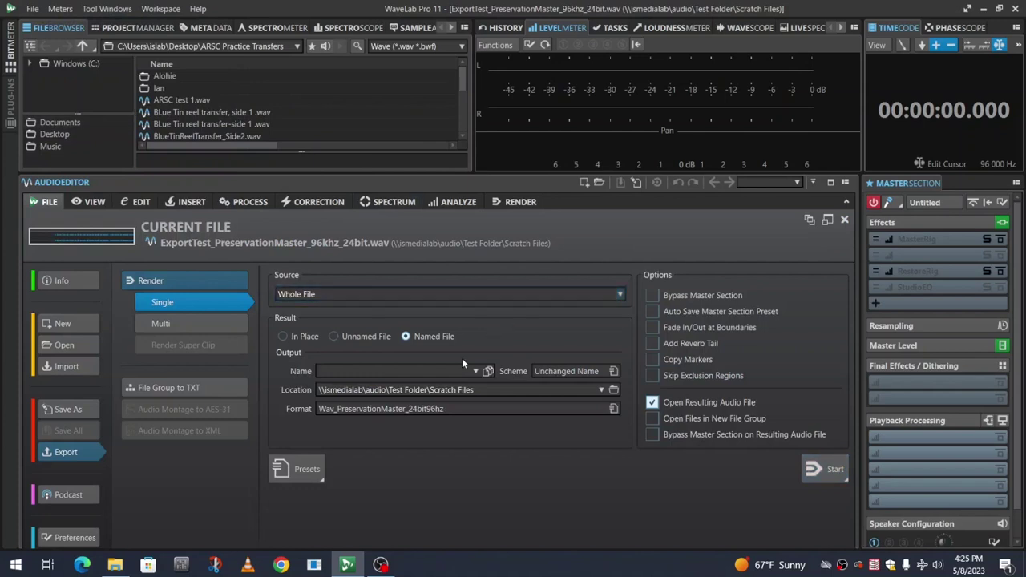
{"action": "left_click", "coordinate": [445, 368]}
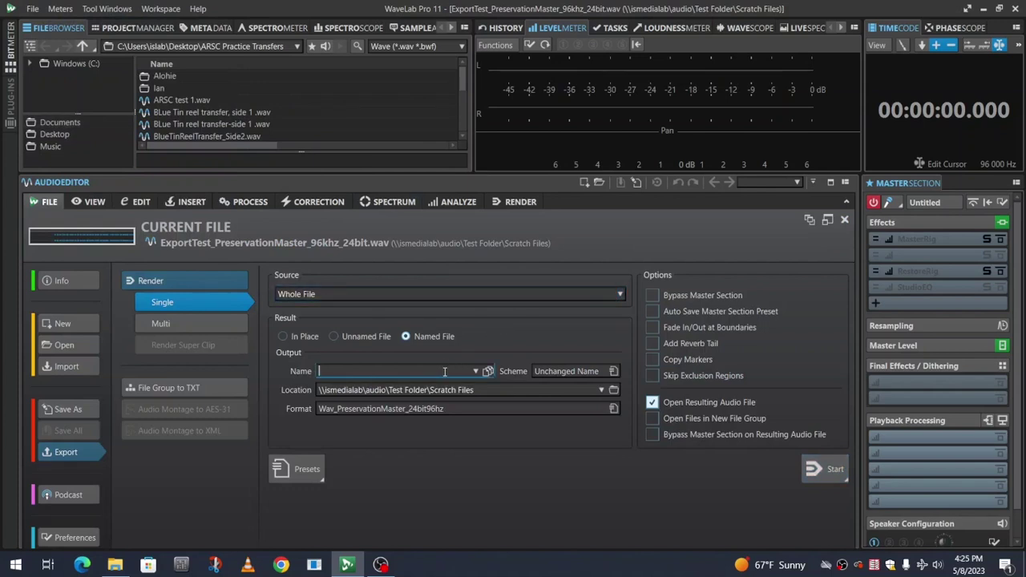
{"action": "type", "text": "RecordingExport_AccessMaster_96kHz"}
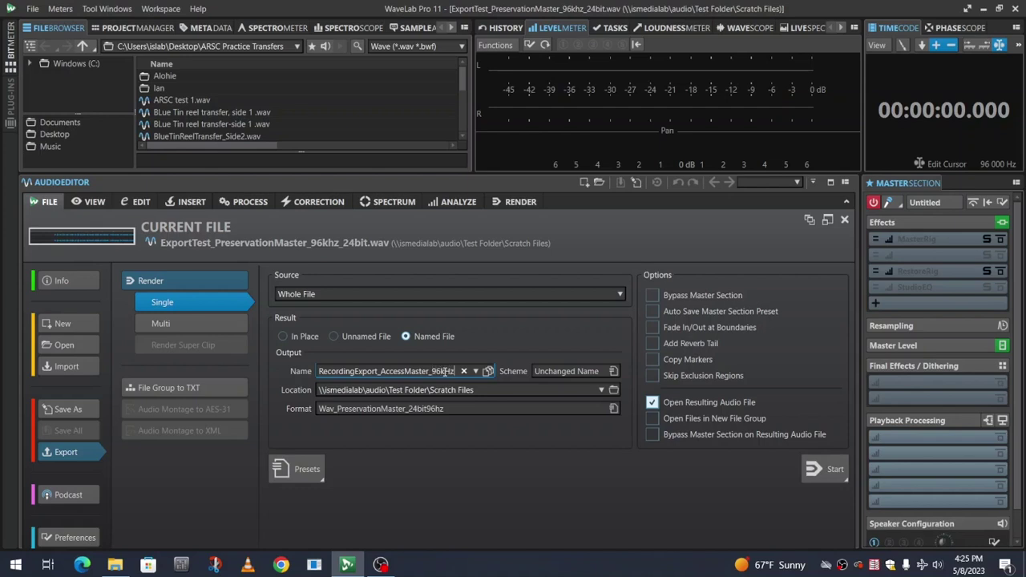
{"action": "type", "text": "_24b"}
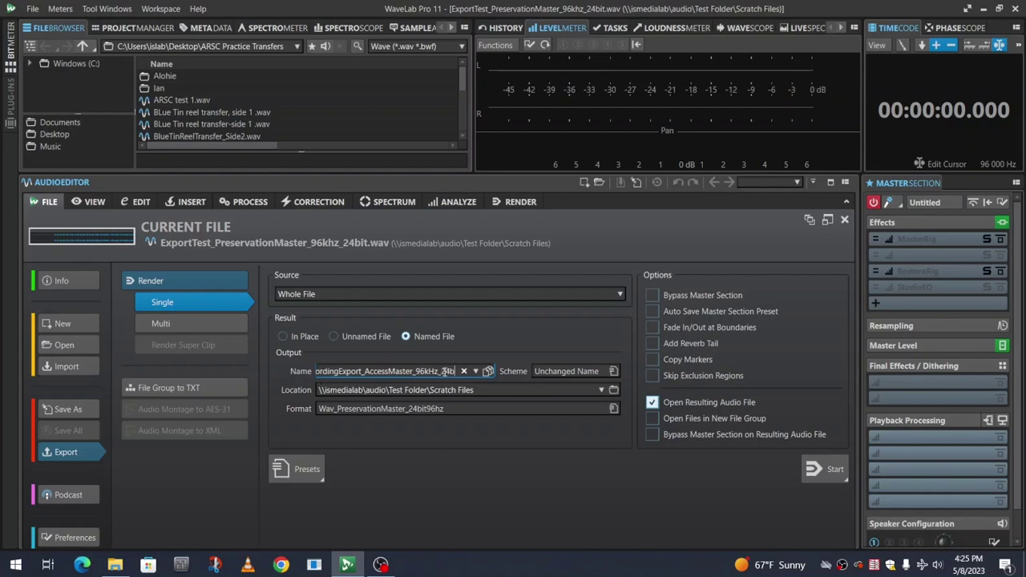
{"action": "type", "text": "it"}
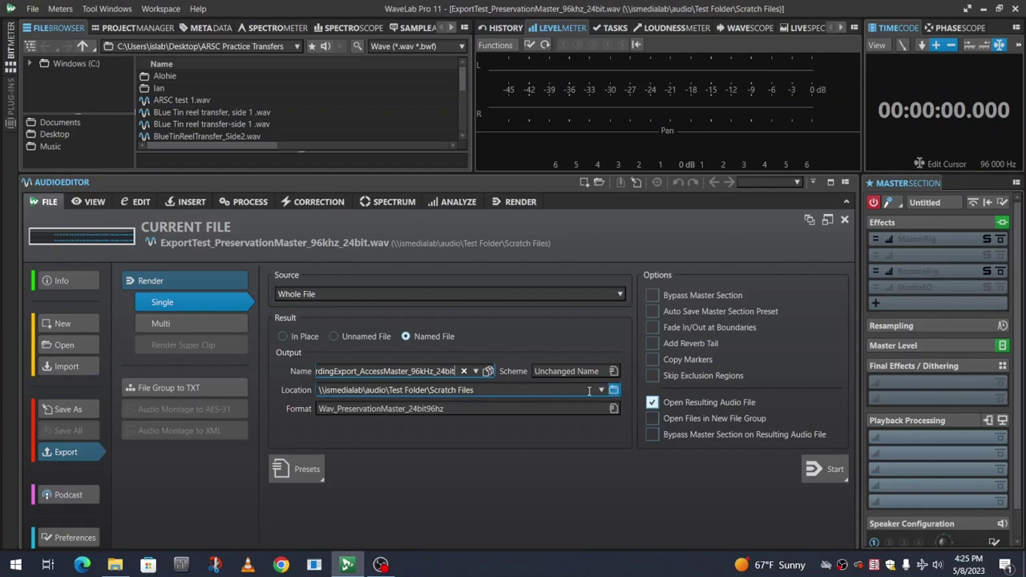
{"action": "left_click", "coordinate": [614, 409]}
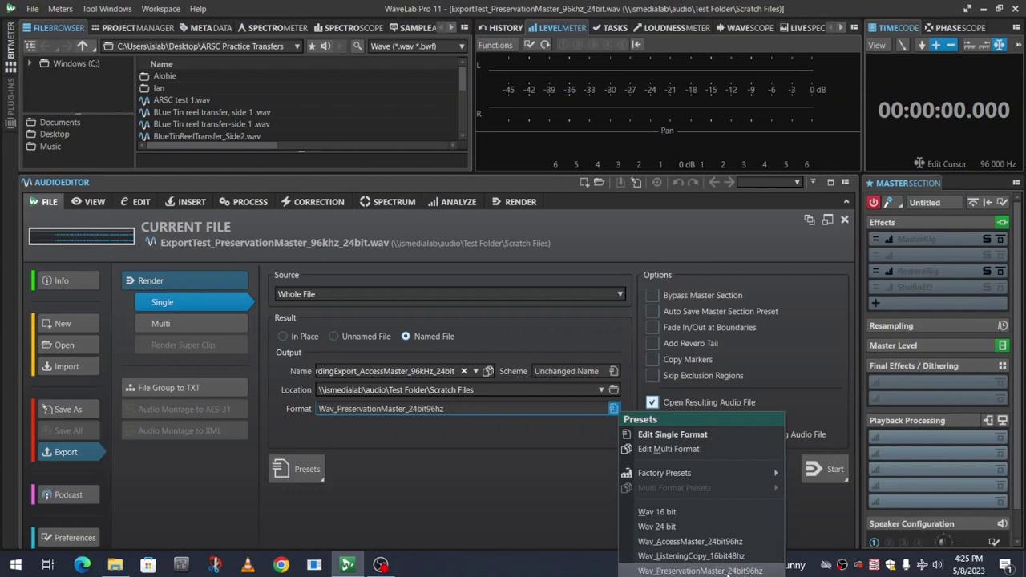
{"action": "left_click", "coordinate": [677, 543]}
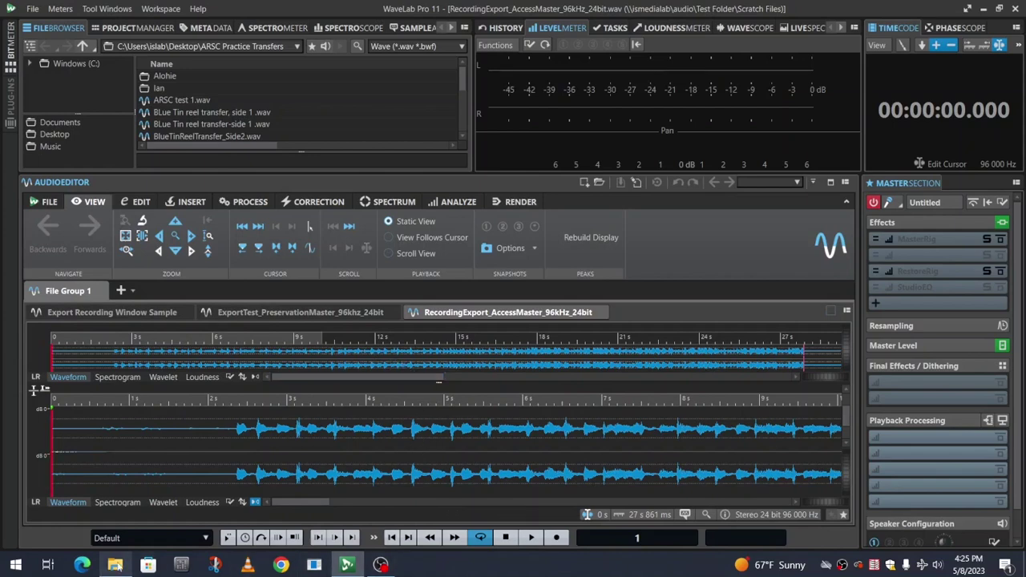
Switch to File Explorer, open the Scratch Files folder and widen the Name column to check the full names of the exported files
{"action": "left_click", "coordinate": [115, 564]}
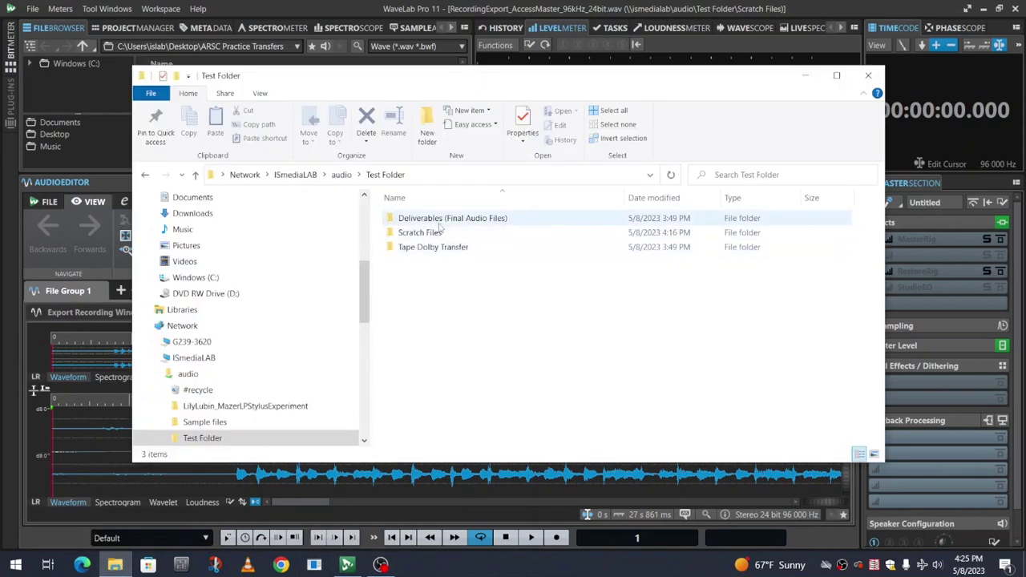
{"action": "double_click", "coordinate": [392, 220]}
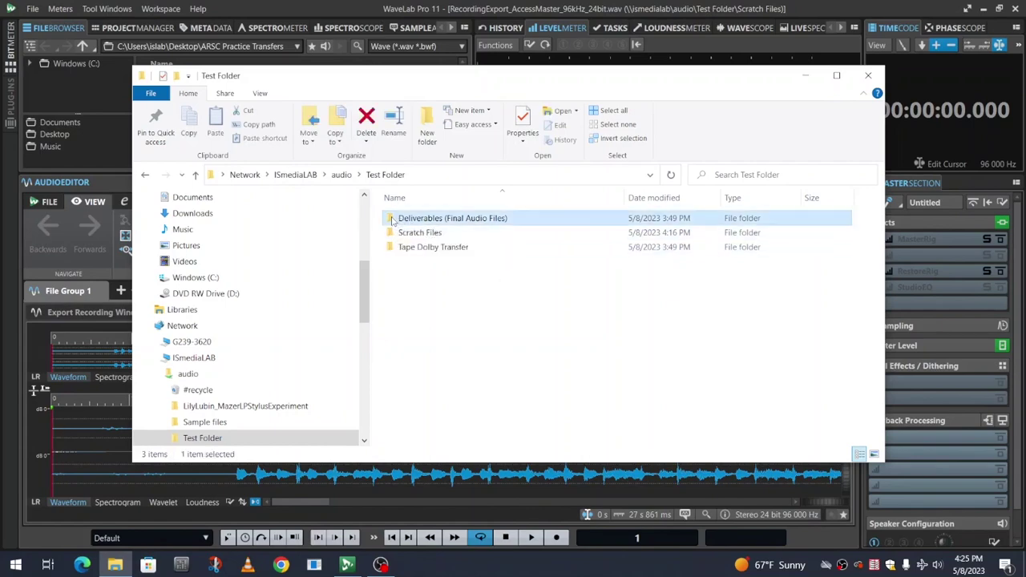
{"action": "left_click", "coordinate": [386, 174]}
{"action": "left_click", "coordinate": [407, 233]}
{"action": "double_click", "coordinate": [407, 233]}
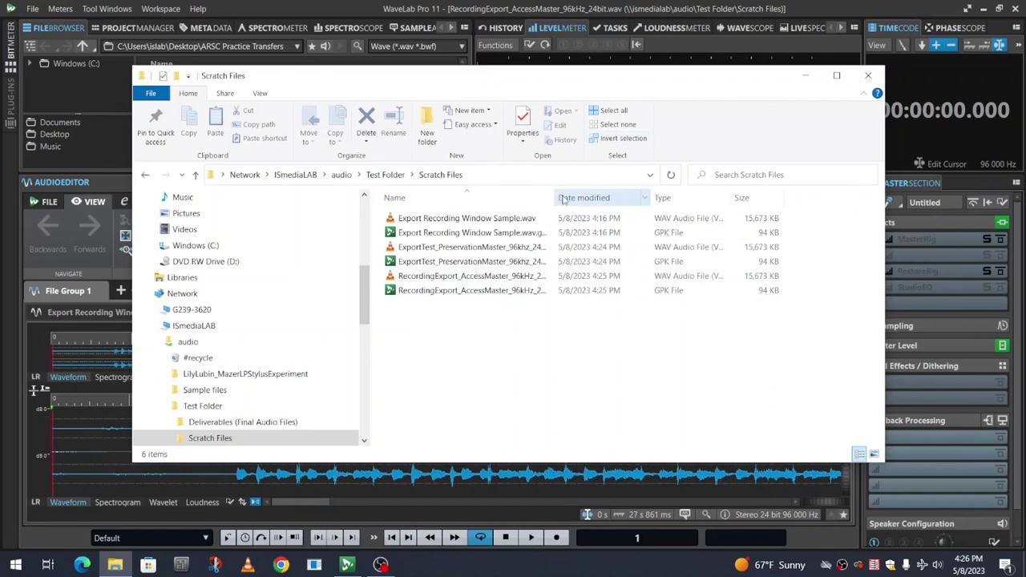
{"action": "left_click_drag", "start_coordinate": [554, 198], "coordinate": [685, 202]}
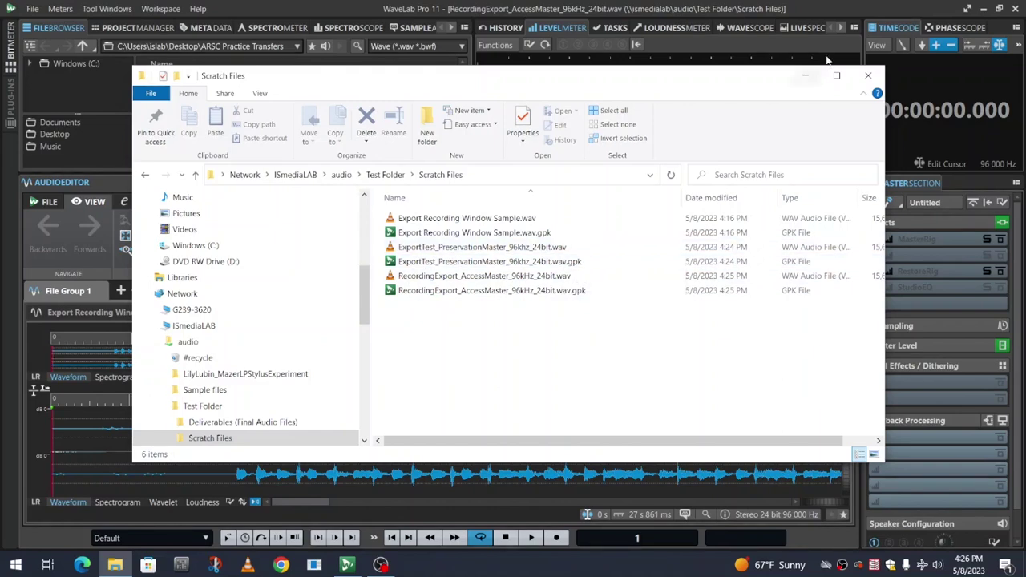
Switch back to WaveLab Pro and quit it
{"action": "left_click", "coordinate": [852, 6]}
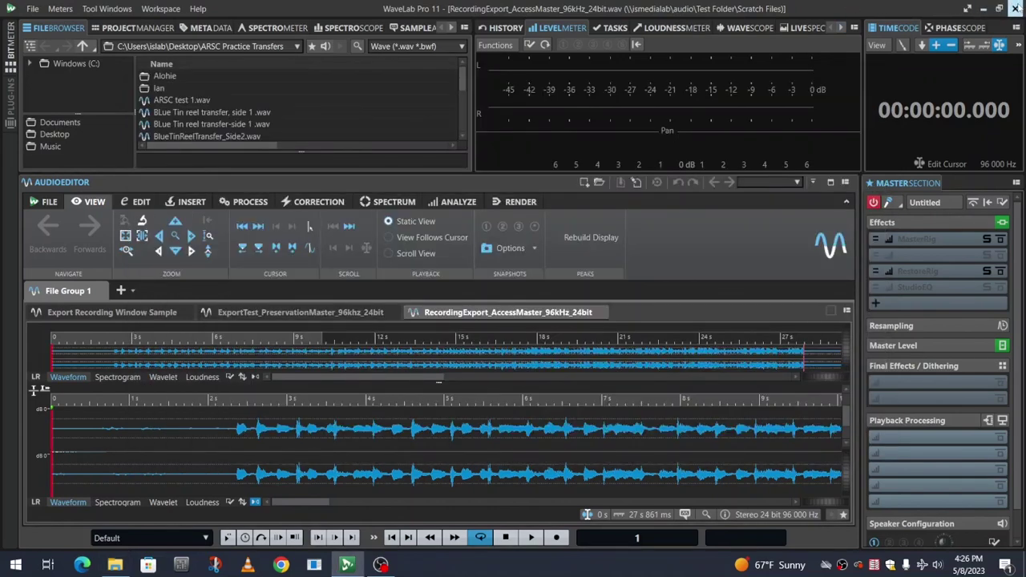
{"action": "left_click", "coordinate": [1015, 8]}
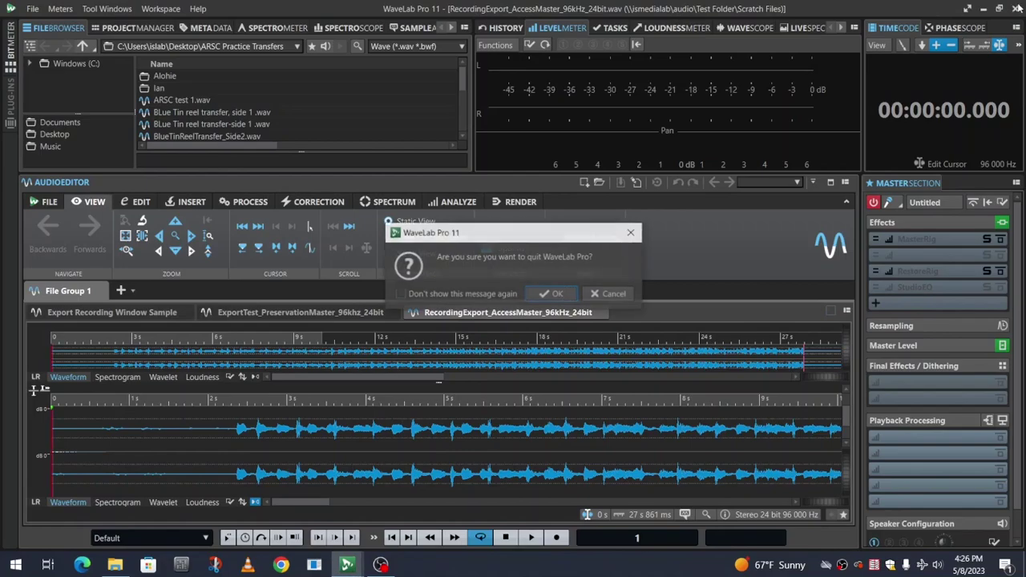
{"action": "left_click", "coordinate": [542, 294]}
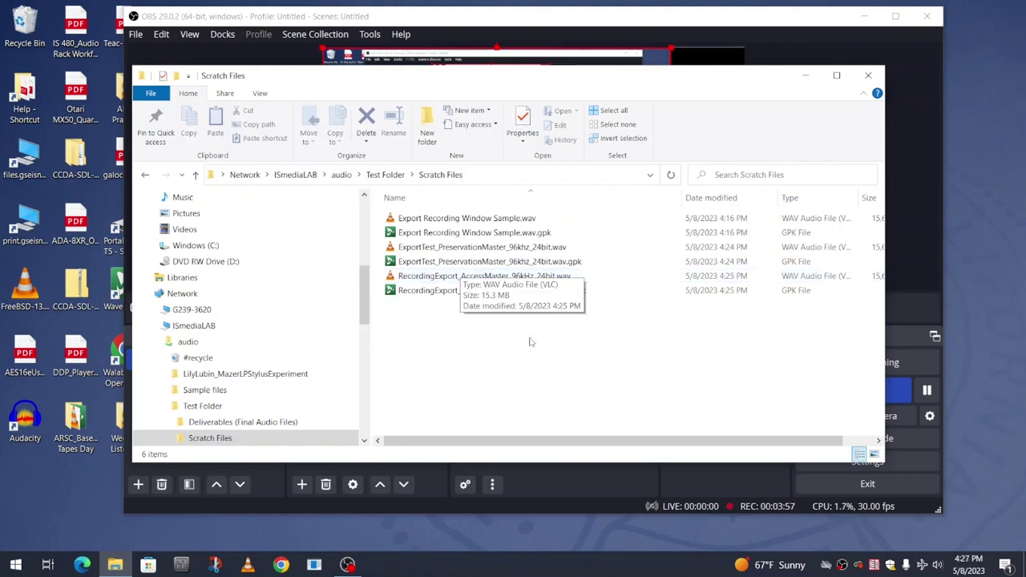
Open RecordingExport_AccessMaster_96kHz_24bit.wav from the Scratch Files folder in WaveLab Pro 11
{"action": "right_click", "coordinate": [523, 275]}
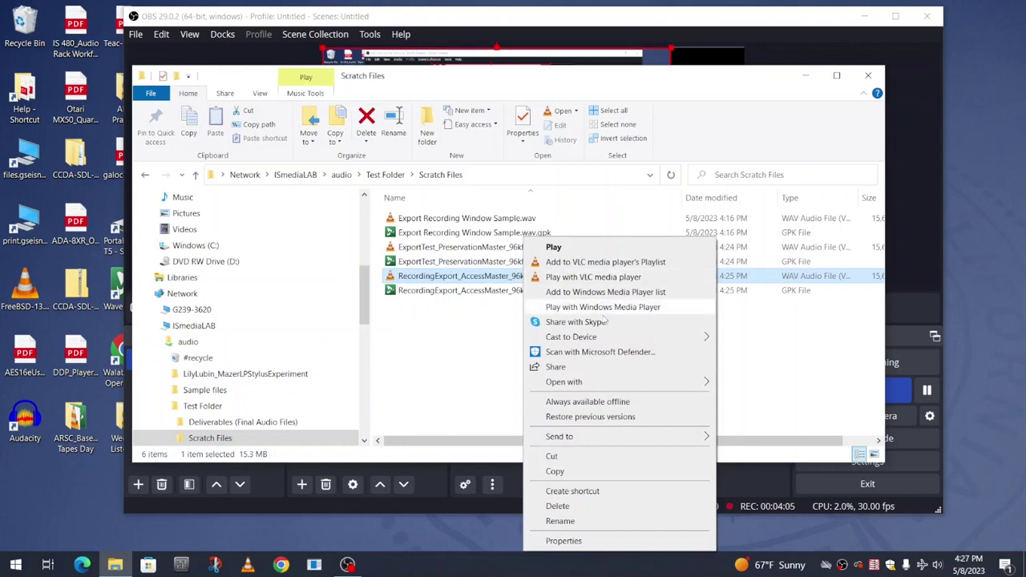
{"action": "mouse_move", "coordinate": [631, 383]}
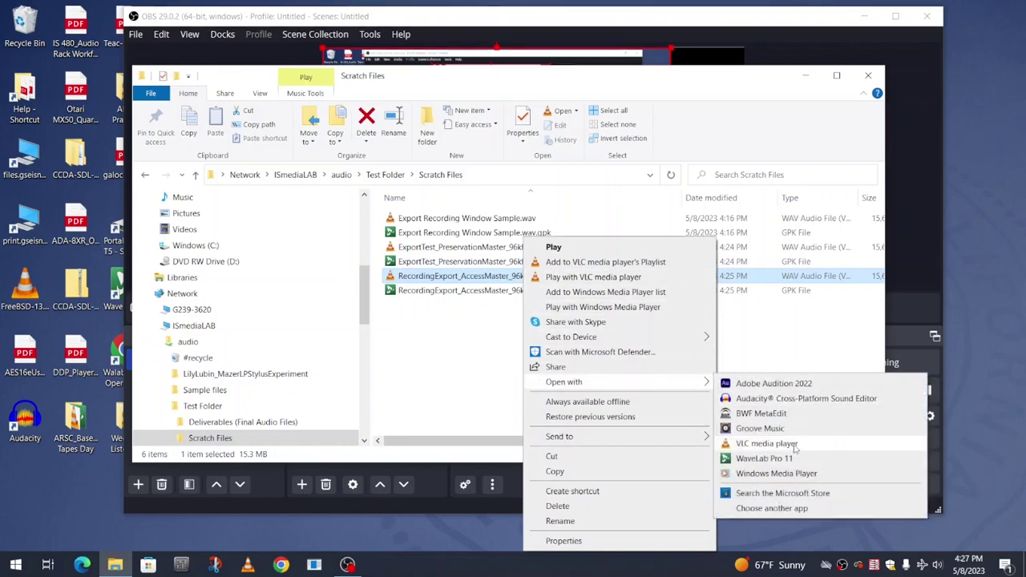
{"action": "left_click", "coordinate": [764, 459]}
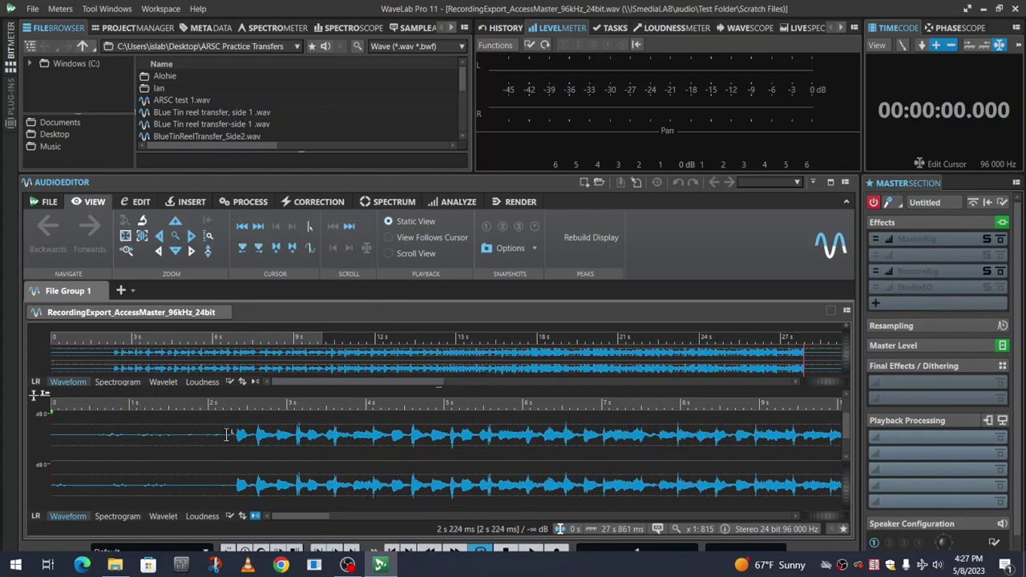
Delete the quiet lead-in of about 2.17 s from both channels at the start of the recording and save the access master
{"action": "left_click_drag", "start_coordinate": [226, 434], "coordinate": [110, 441]}
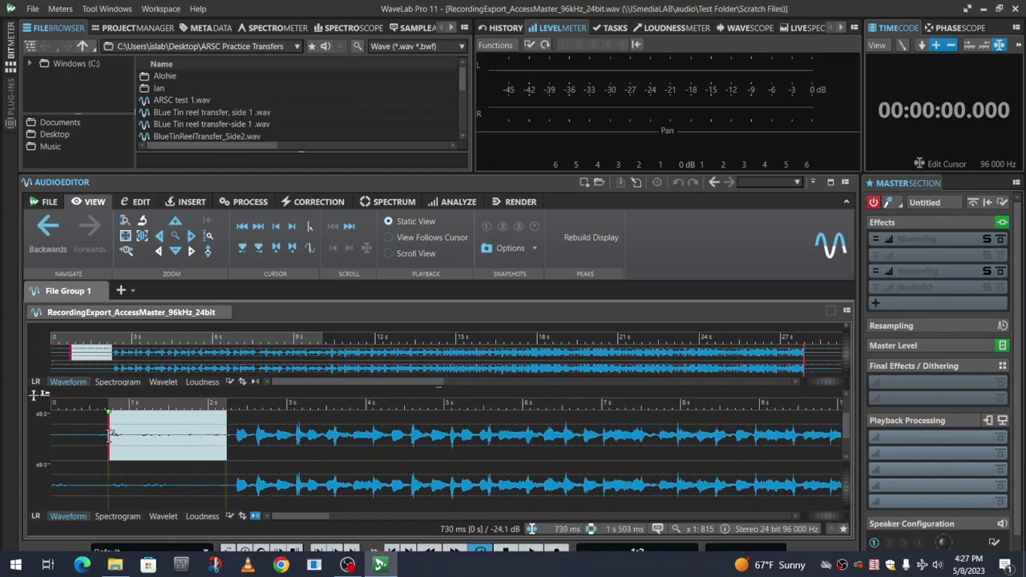
{"action": "left_click", "coordinate": [226, 437]}
{"action": "left_click_drag", "start_coordinate": [223, 434], "coordinate": [32, 469]}
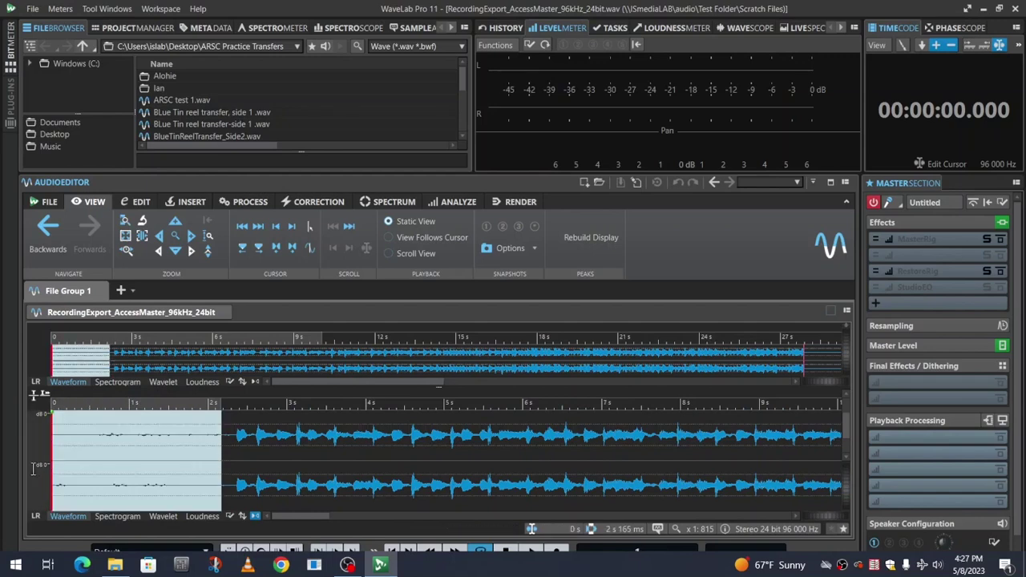
{"action": "right_click", "coordinate": [142, 460]}
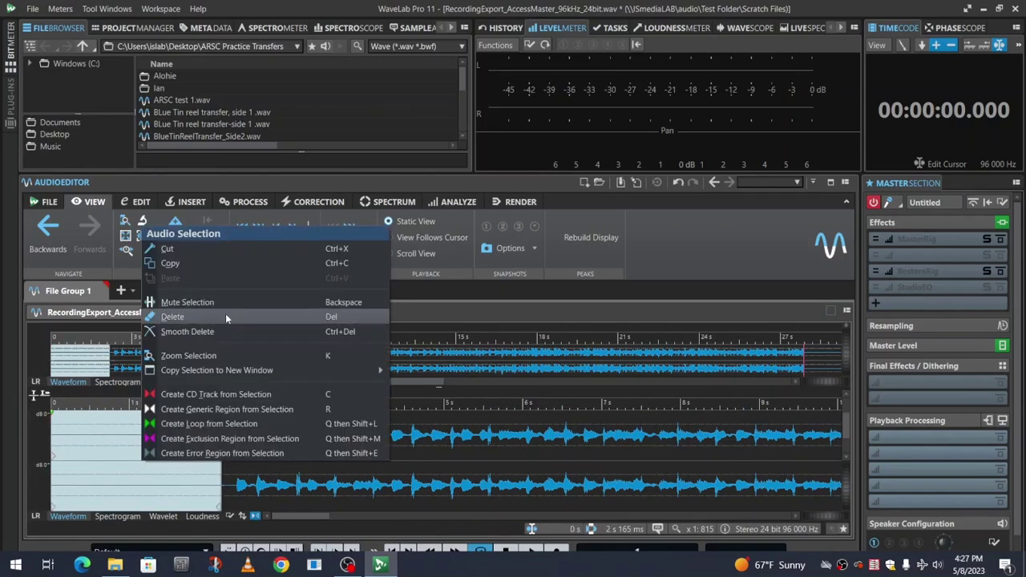
{"action": "left_click", "coordinate": [228, 317]}
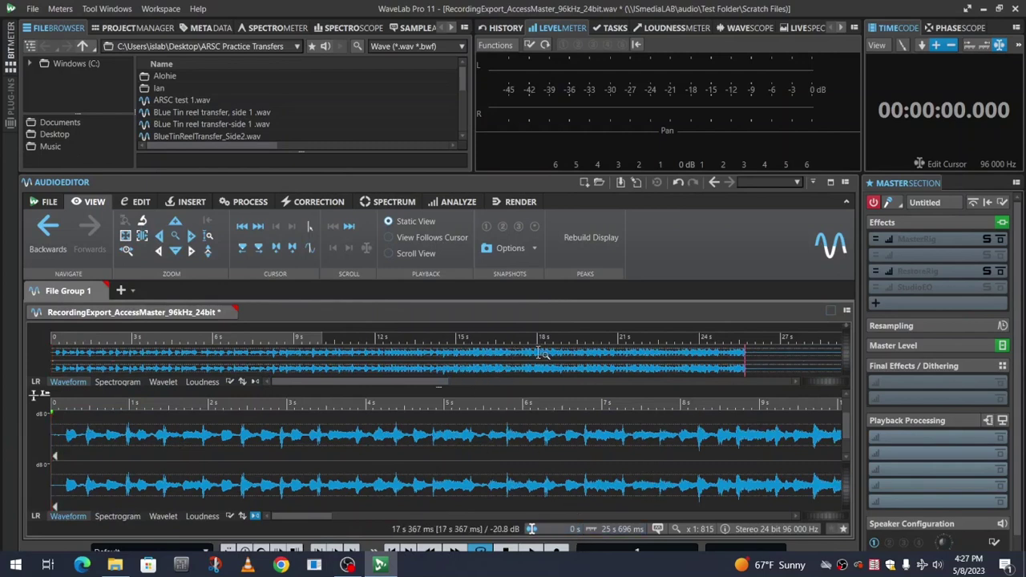
{"action": "left_click", "coordinate": [32, 8]}
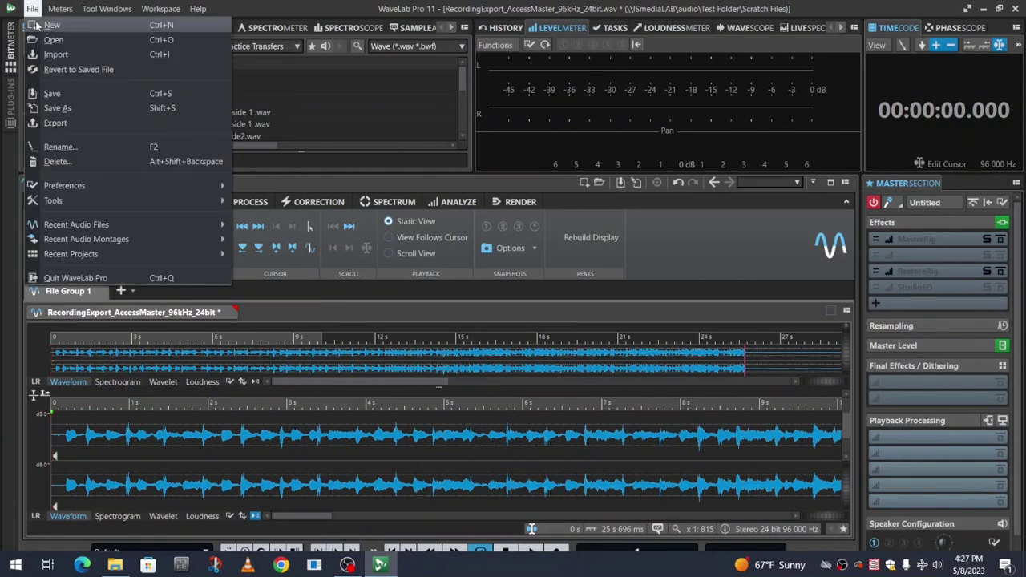
{"action": "left_click", "coordinate": [56, 93]}
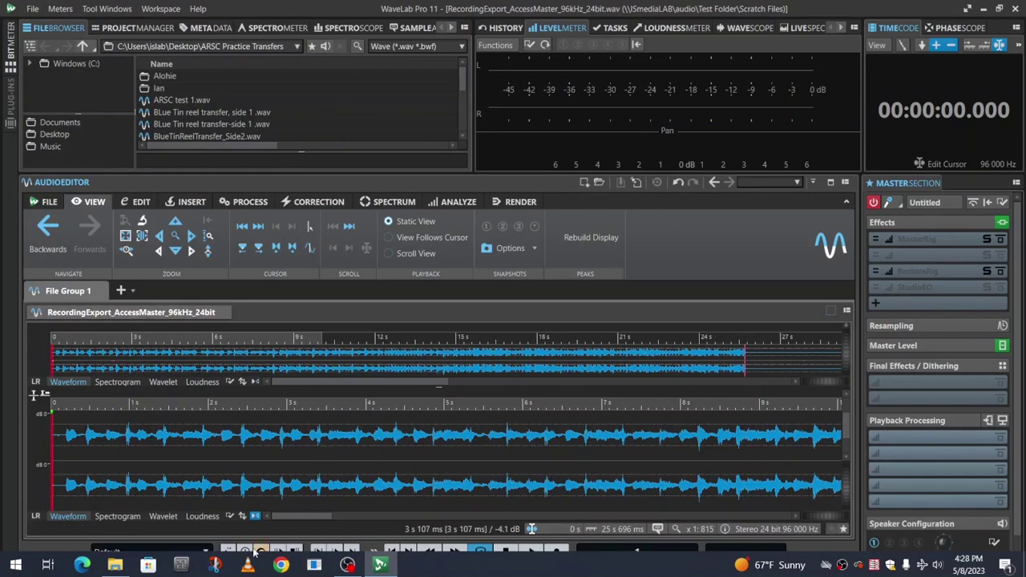
Check the saved access master in the Scratch Files folder in File Explorer, and return to WaveLab Pro
{"action": "left_click", "coordinate": [115, 565]}
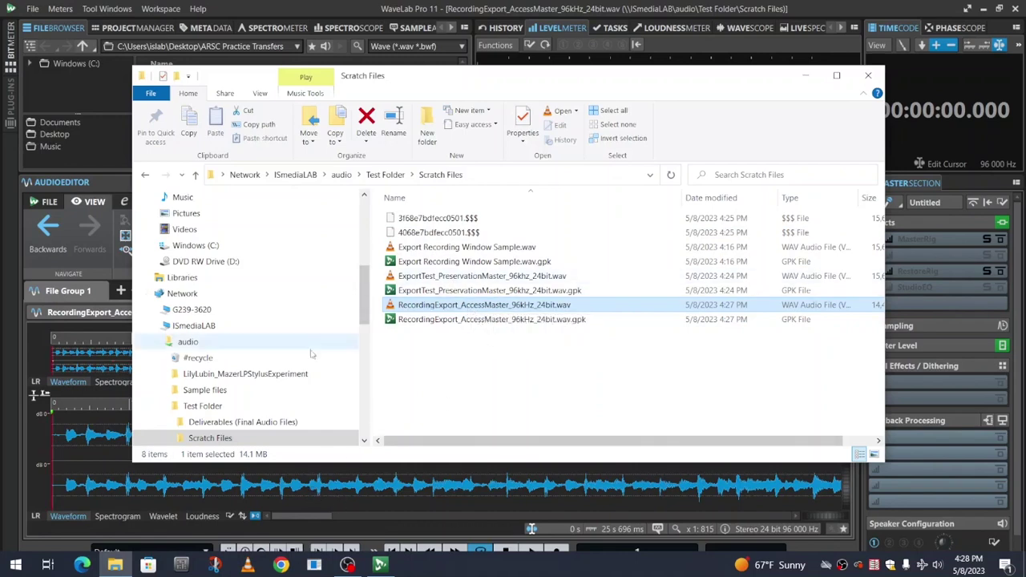
{"action": "left_click", "coordinate": [101, 453]}
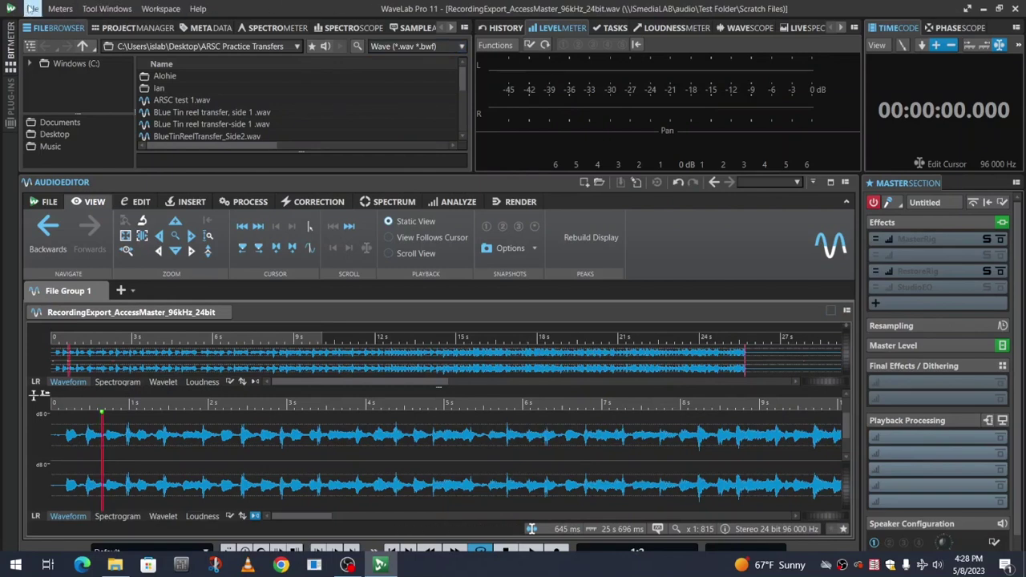
{"action": "left_click", "coordinate": [32, 9]}
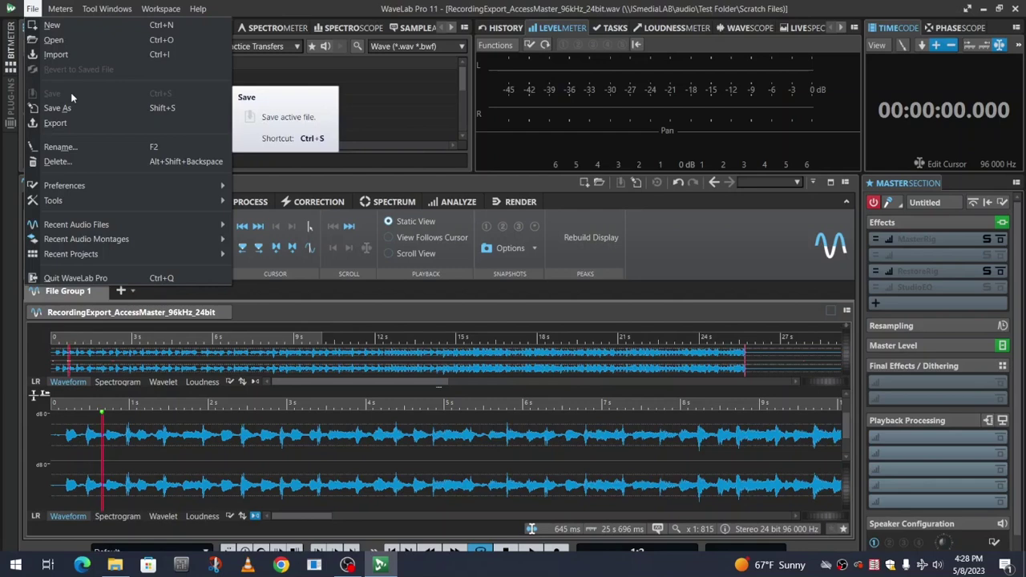
{"action": "left_click", "coordinate": [330, 451]}
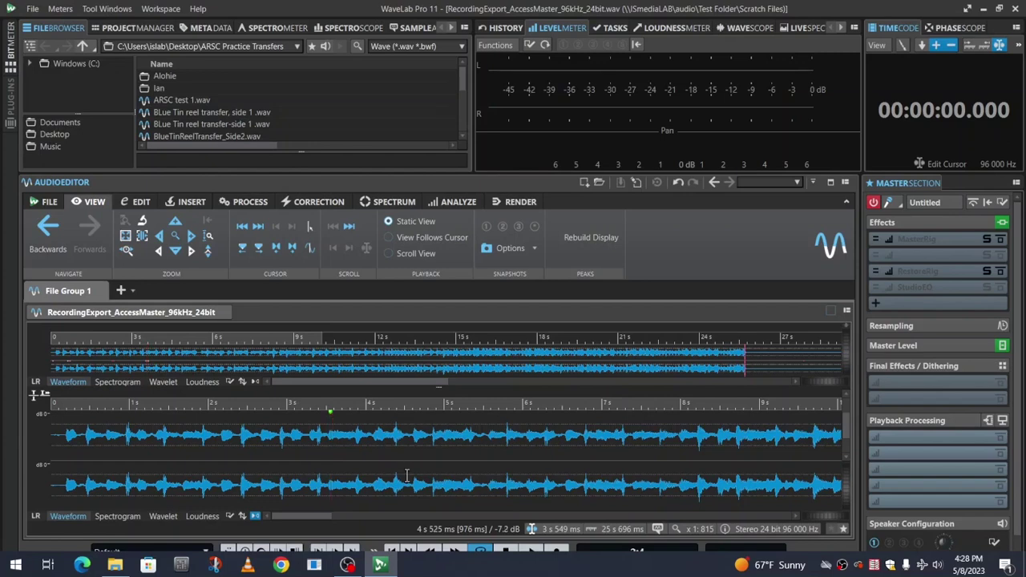
Set up an export of the whole access master file named RecordingExport_ListeningCopy_48kHz_16bit
{"action": "left_click", "coordinate": [32, 9]}
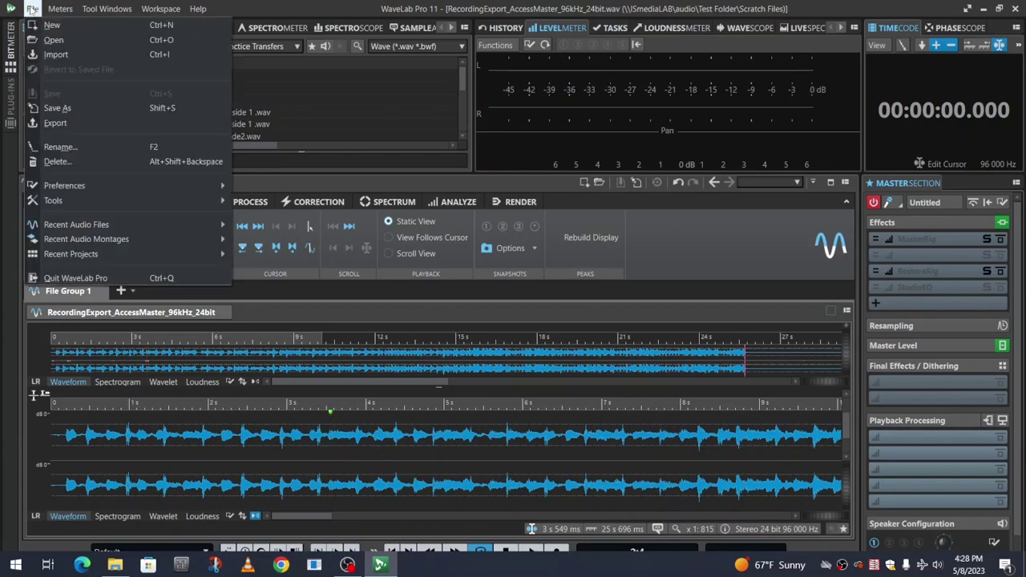
{"action": "mouse_move", "coordinate": [66, 123]}
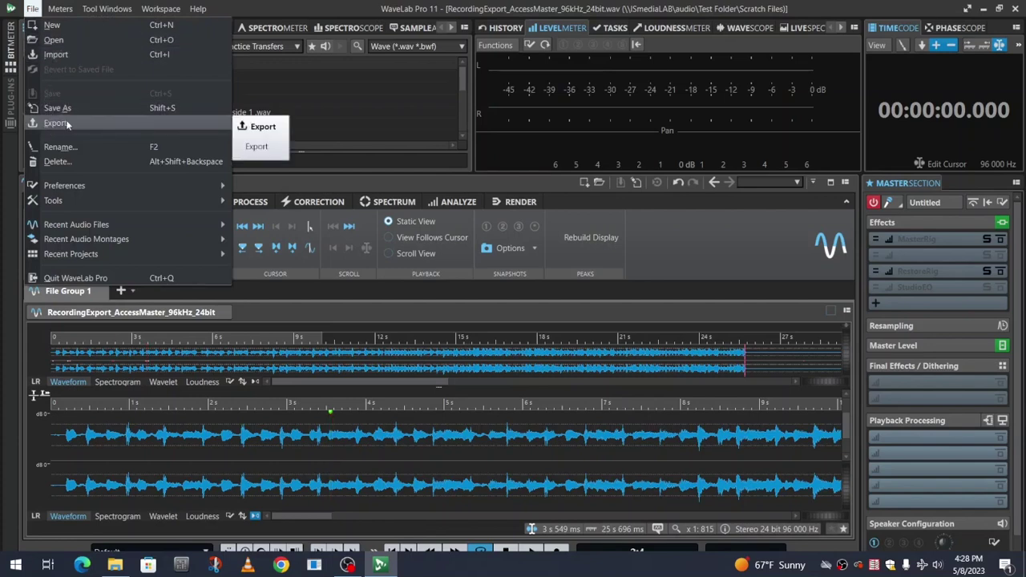
{"action": "left_click", "coordinate": [261, 127]}
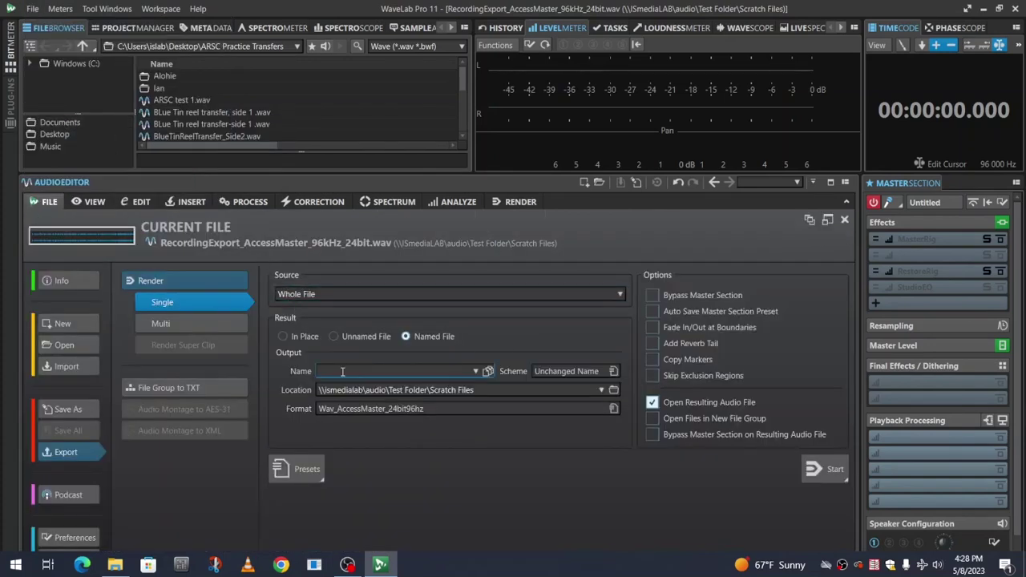
{"action": "type", "text": "Rec"}
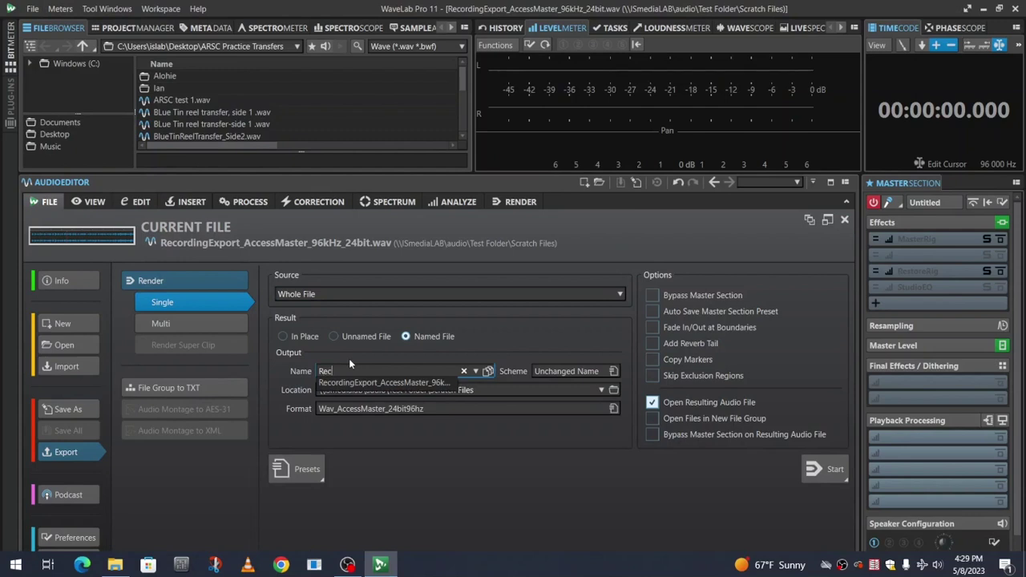
{"action": "key", "text": "Down"}
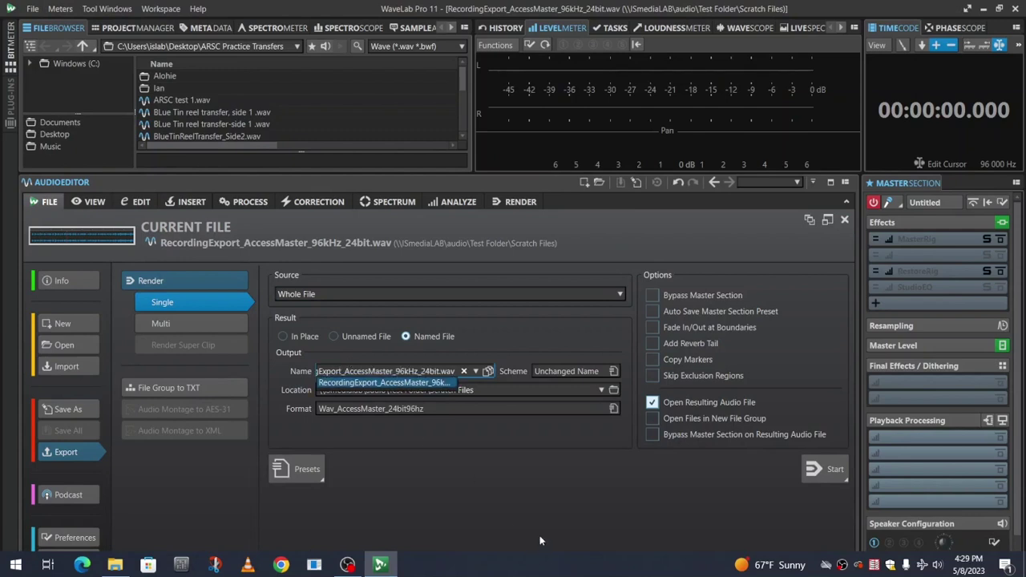
{"action": "left_click", "coordinate": [395, 371]}
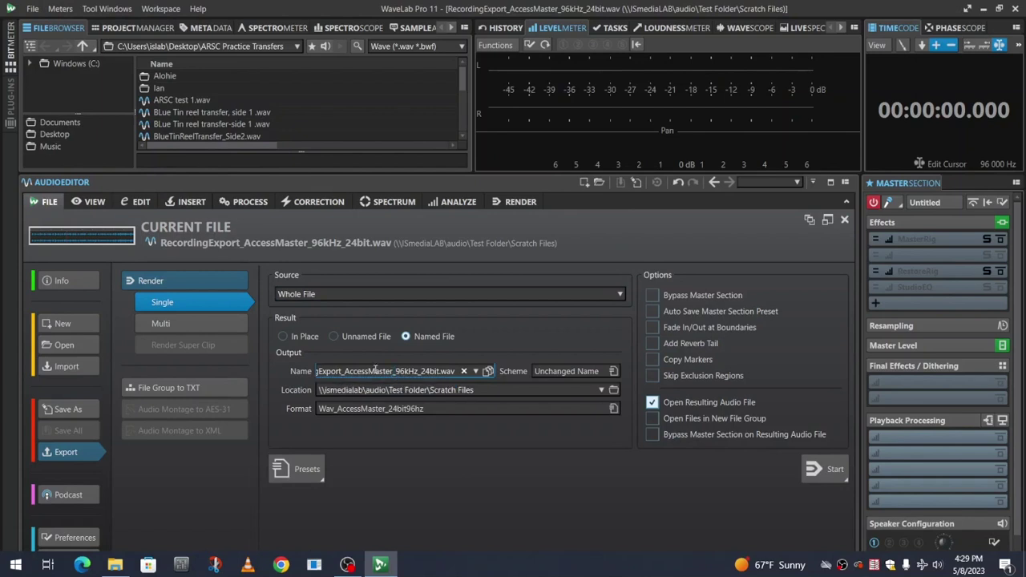
{"action": "left_click_drag", "start_coordinate": [345, 372], "coordinate": [479, 382]}
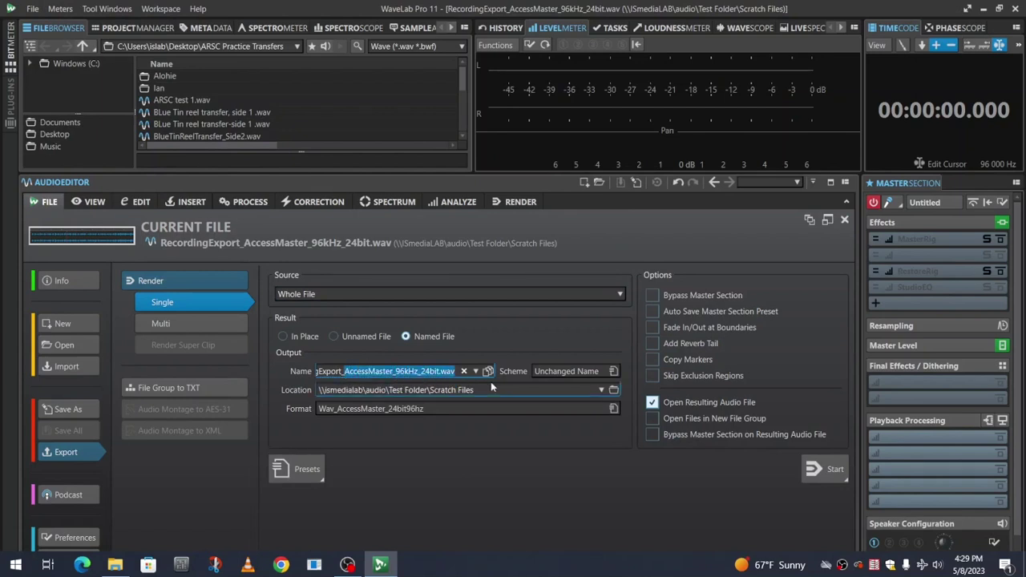
{"action": "type", "text": "Listening"}
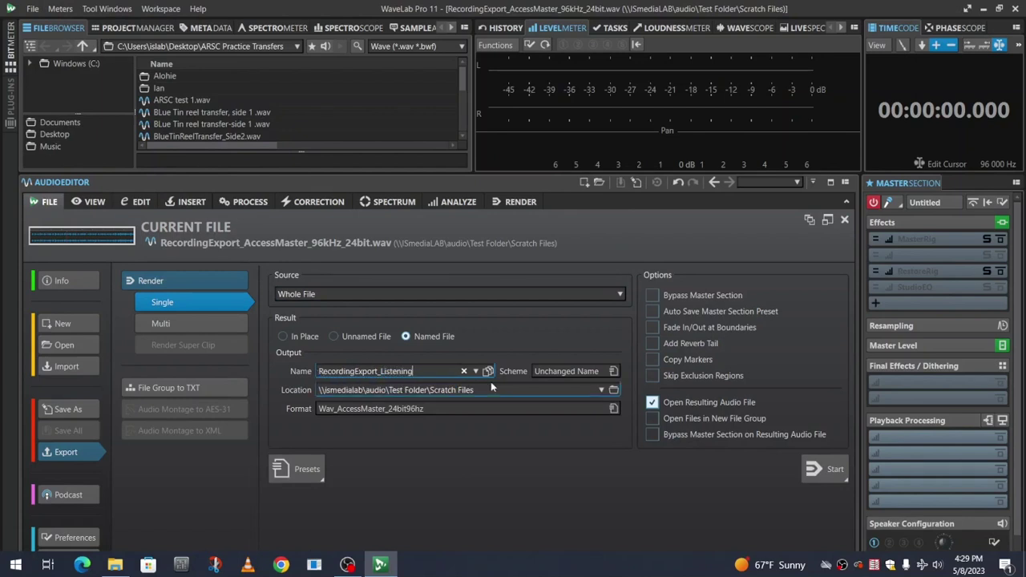
{"action": "type", "text": "Copy_48kHz"}
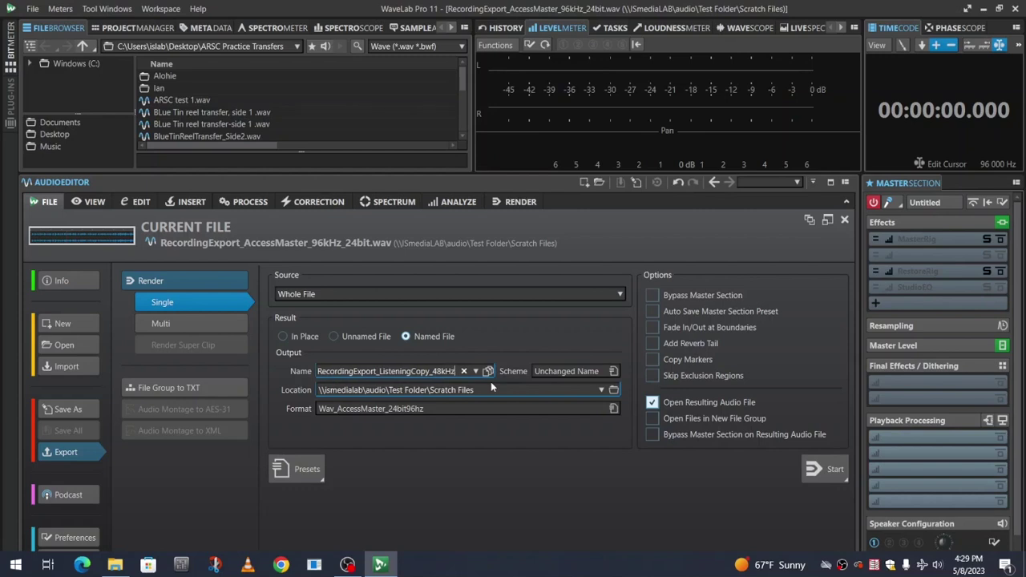
{"action": "type", "text": "_16bit"}
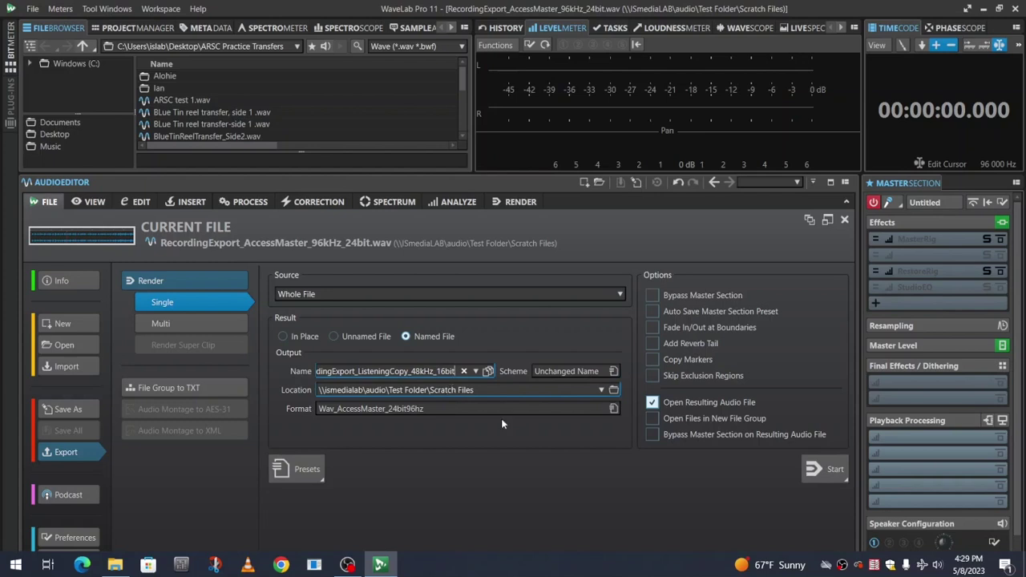
Apply the Wav_ListeningCopy_16bit48hz format preset and render the listening copy
{"action": "left_click", "coordinate": [613, 408]}
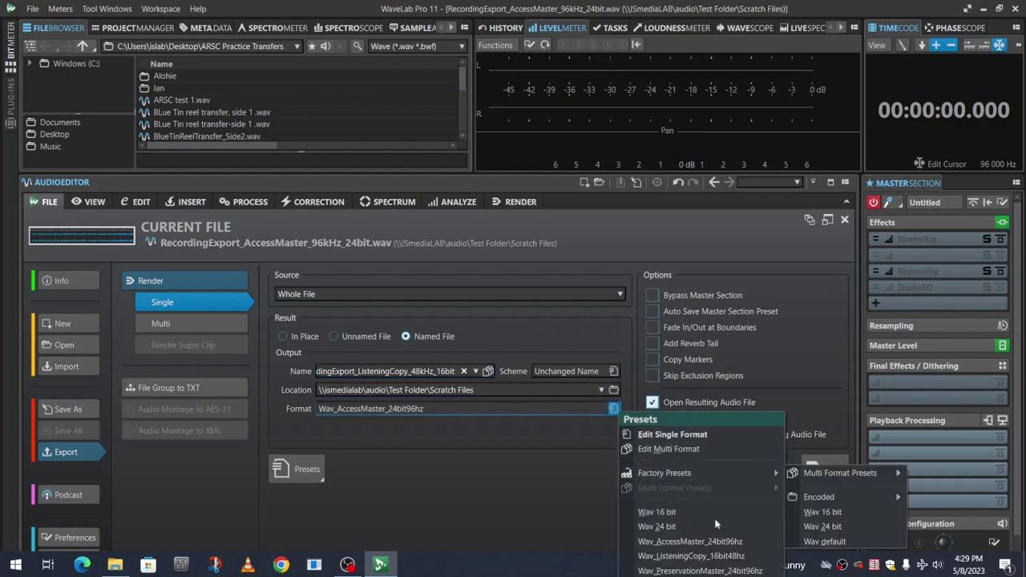
{"action": "left_click", "coordinate": [676, 556]}
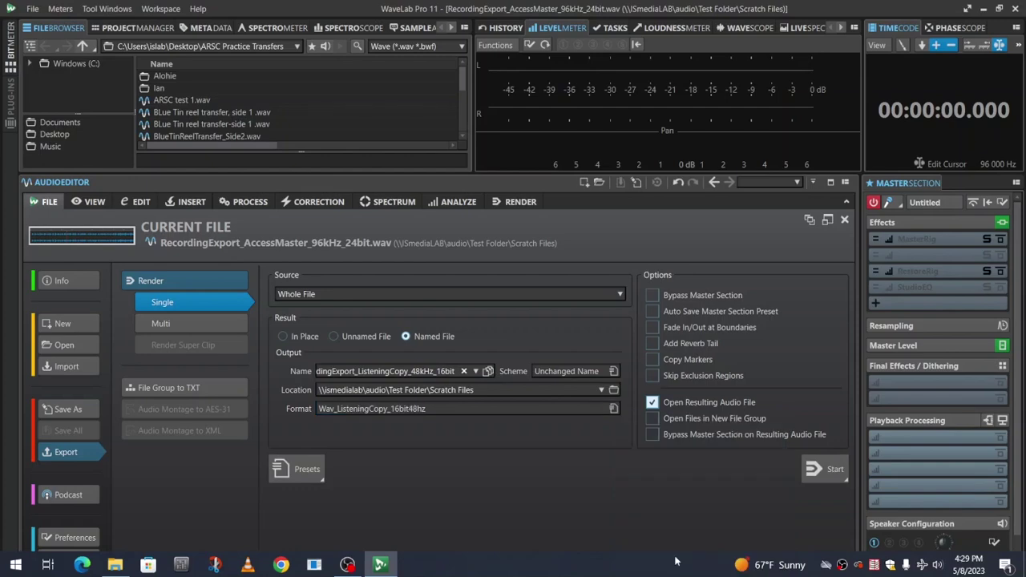
{"action": "left_click", "coordinate": [830, 471]}
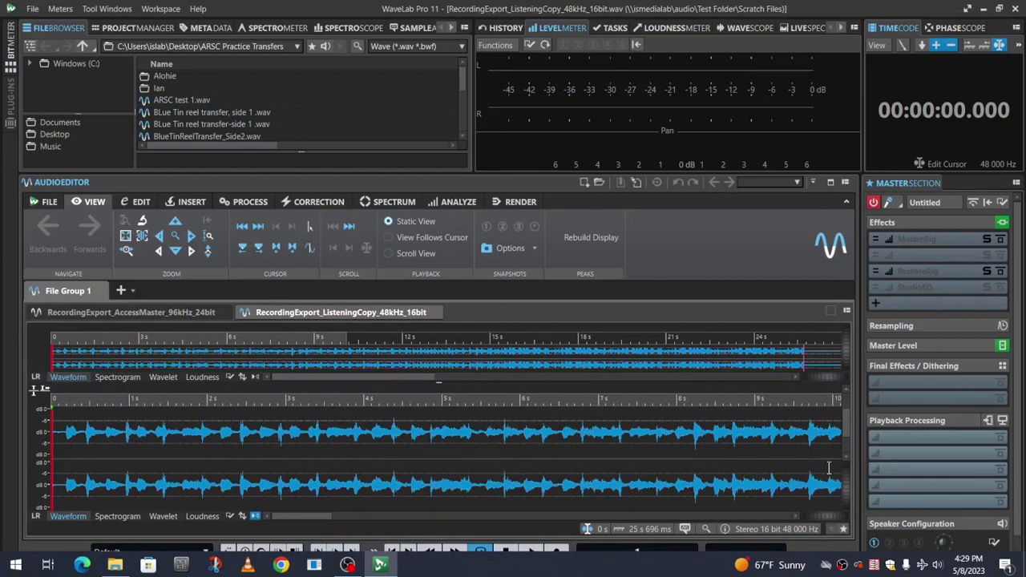
Switch to File Explorer and show Deliverables (Final Audio Files) in a second window beside the Scratch Files window
{"action": "left_click", "coordinate": [117, 566]}
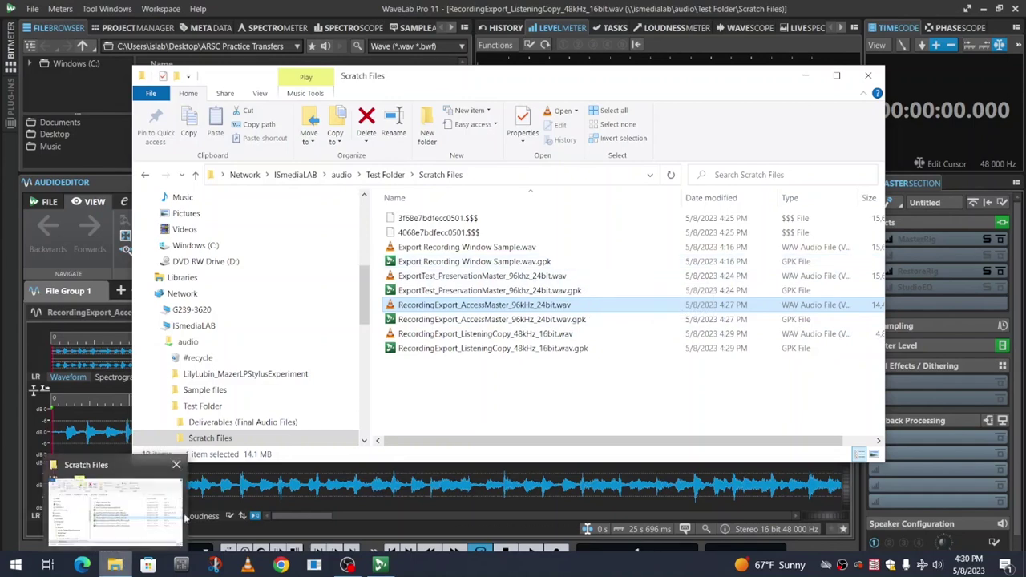
{"action": "left_click", "coordinate": [633, 415]}
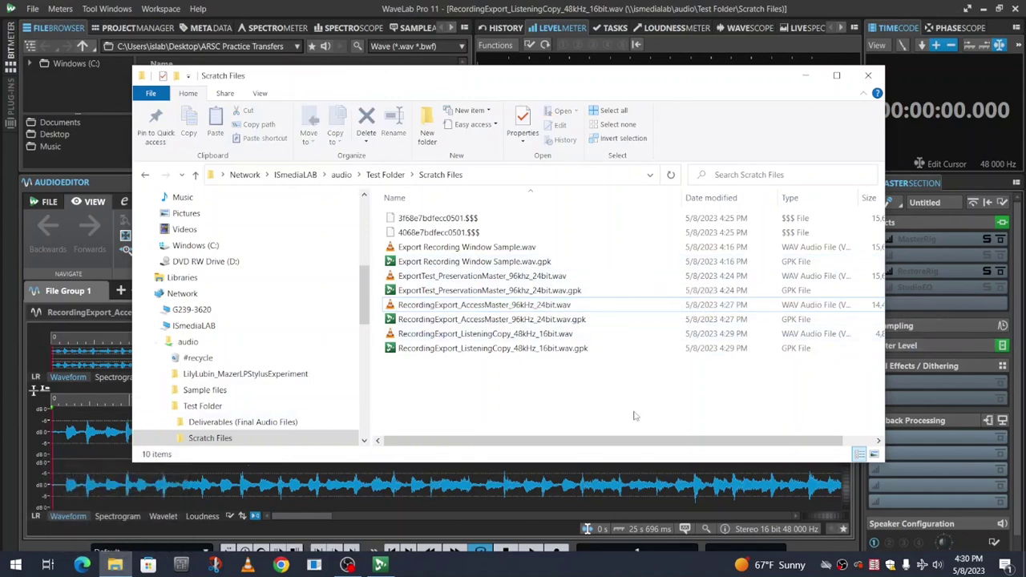
{"action": "key", "text": "ctrl+n"}
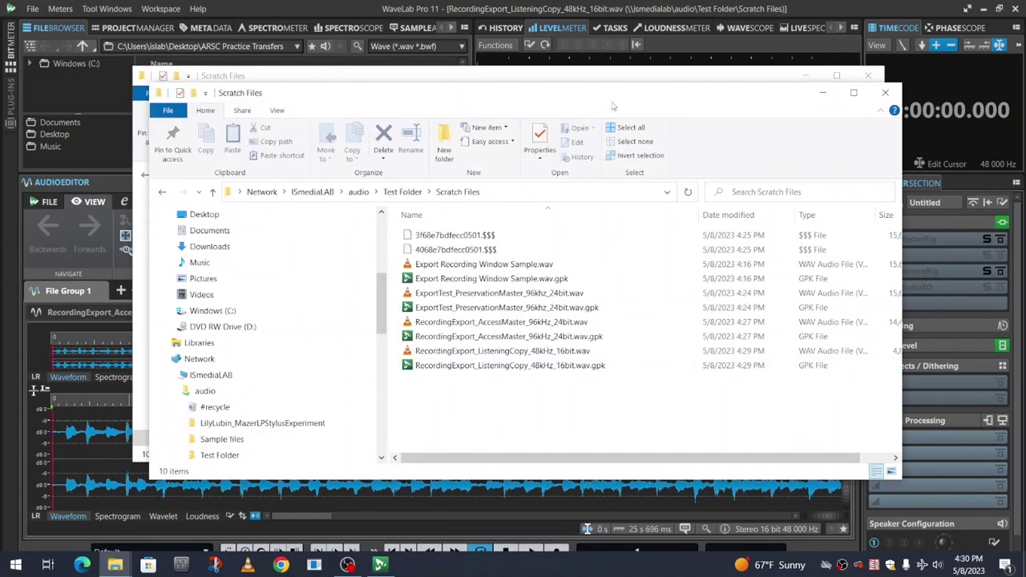
{"action": "left_click_drag", "start_coordinate": [606, 86], "coordinate": [537, 52]}
{"action": "left_click", "coordinate": [838, 160]}
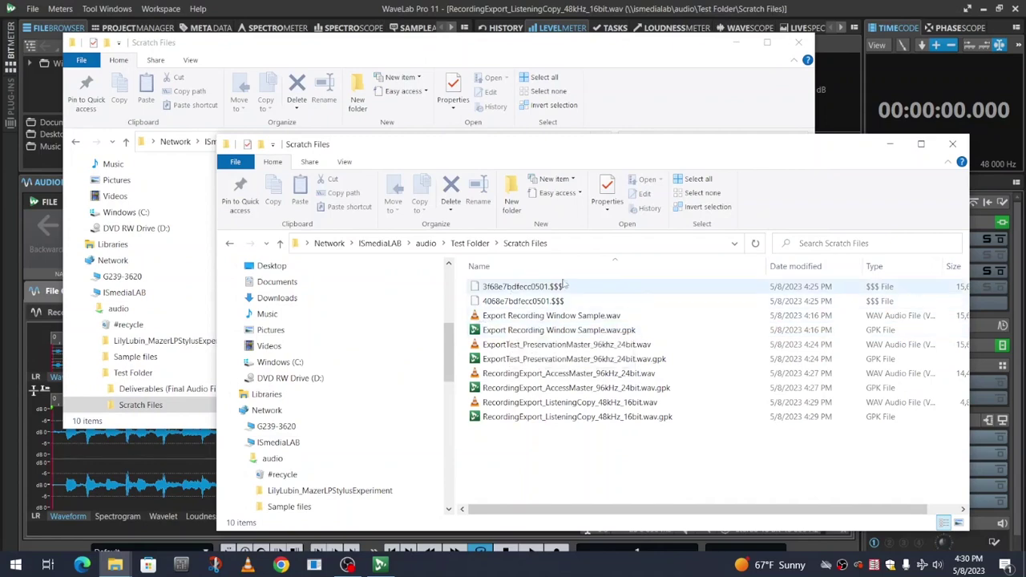
{"action": "left_click", "coordinate": [470, 243]}
{"action": "left_click", "coordinate": [492, 288]}
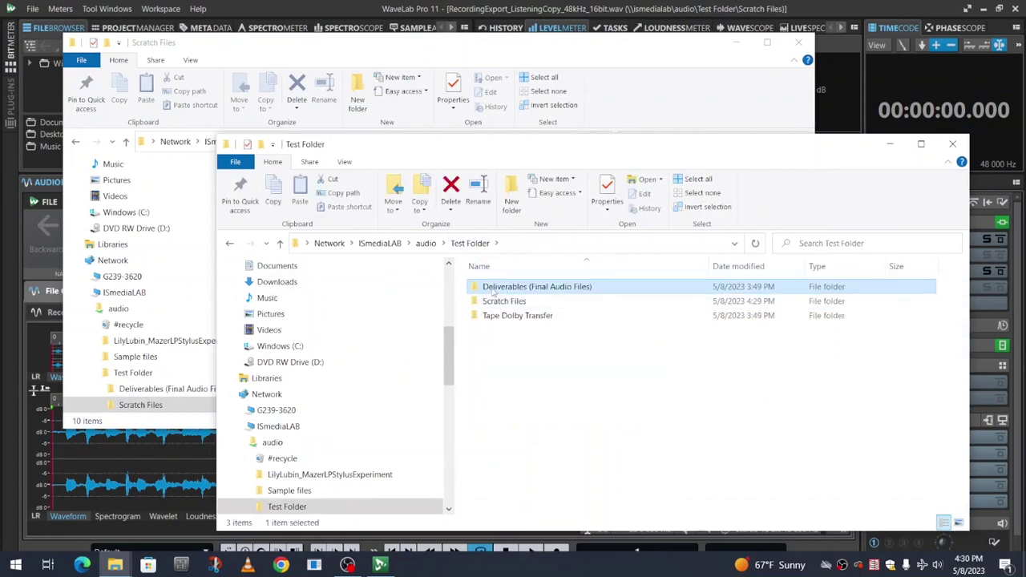
{"action": "double_click", "coordinate": [474, 287]}
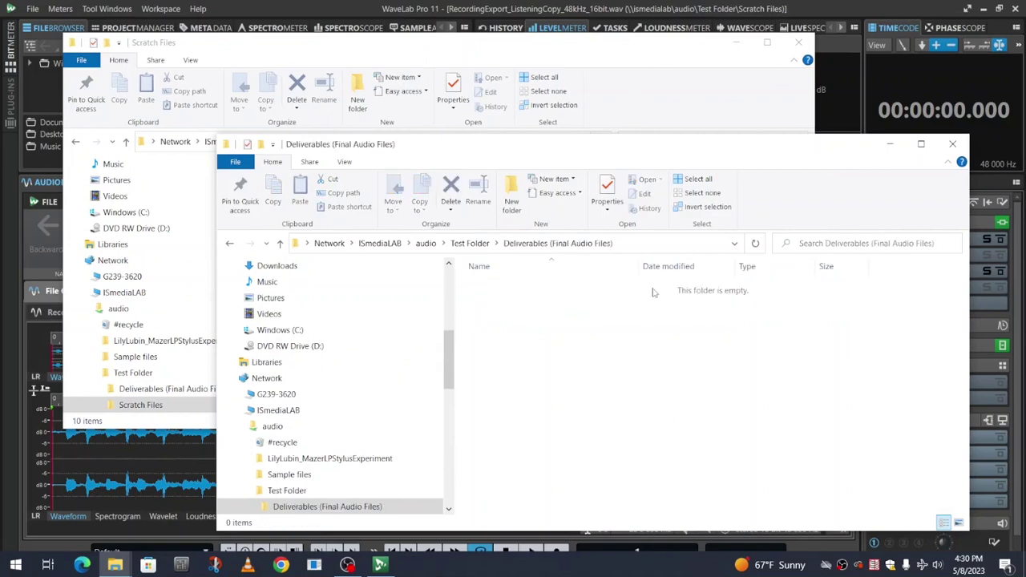
Move ExportTest_PreservationMaster_96khz_24bit.wav from Scratch Files to Deliverables (Final Audio Files)
{"action": "left_click", "coordinate": [659, 57]}
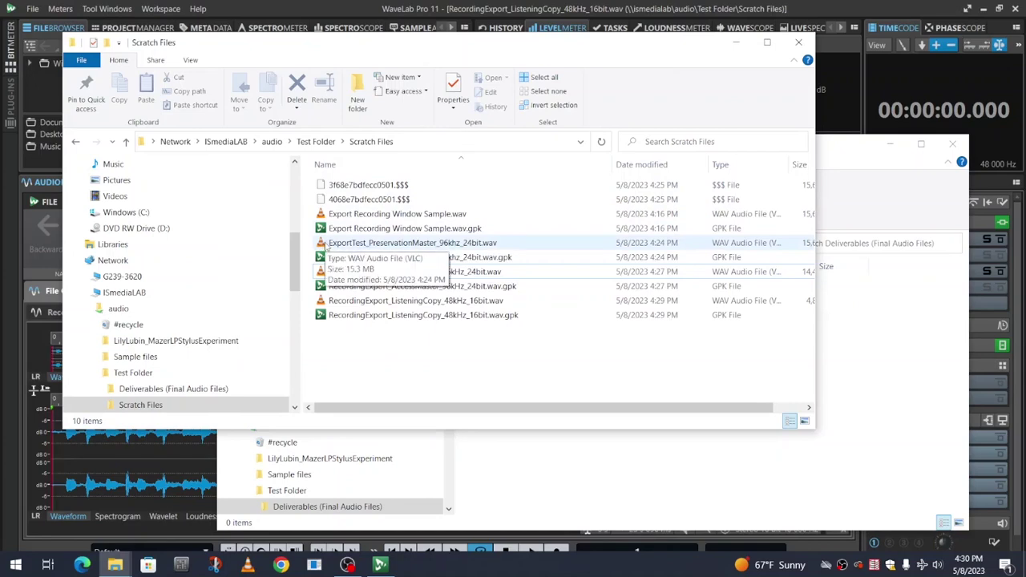
{"action": "left_click_drag", "start_coordinate": [324, 243], "coordinate": [872, 407]}
Return the source window to the Scratch Files folder in ISmediaLAB > audio > Test Folder
{"action": "left_click", "coordinate": [192, 165]}
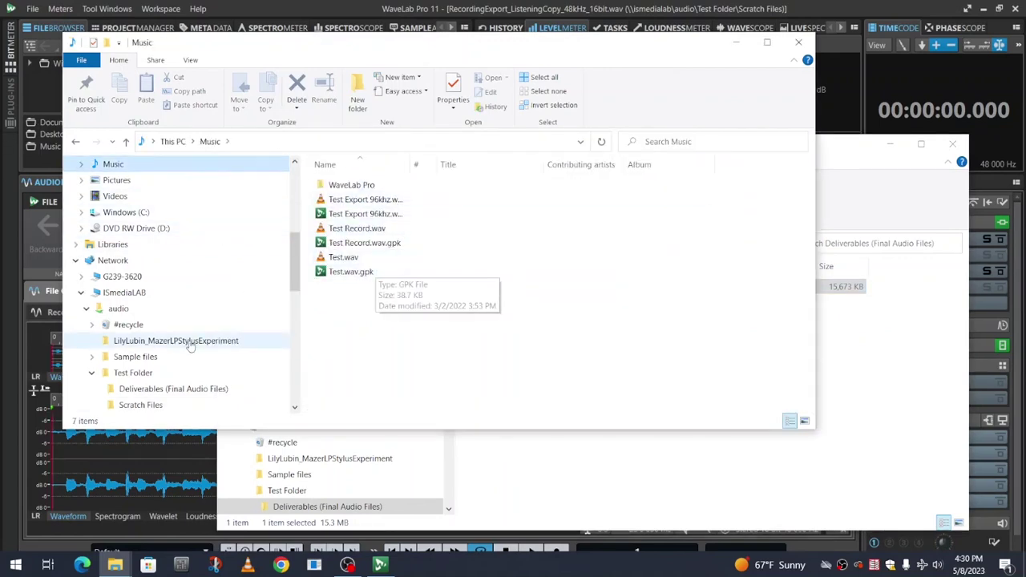
{"action": "scroll", "coordinate": [162, 331], "scroll_direction": "down", "scroll_amount": 5}
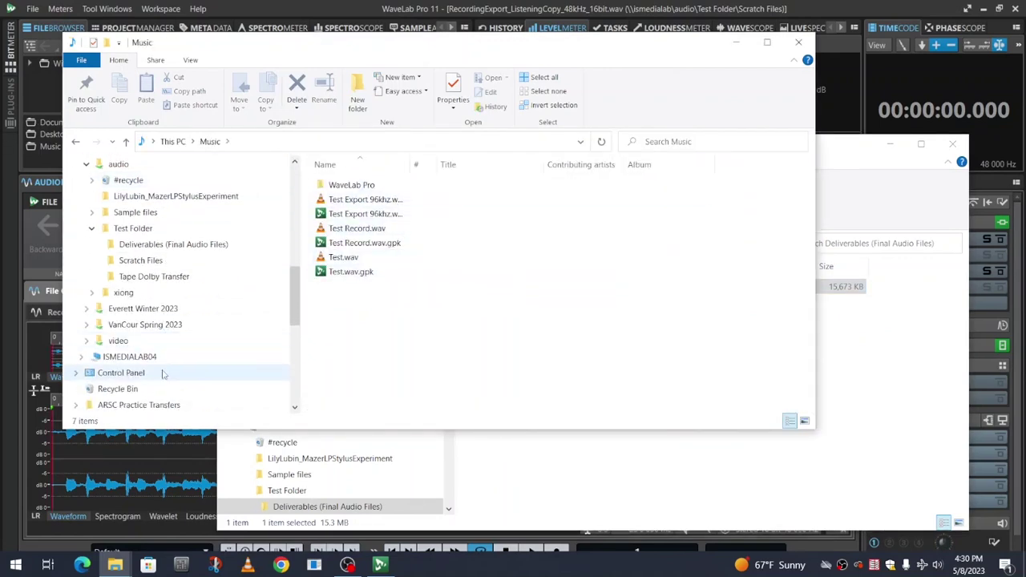
{"action": "scroll", "coordinate": [165, 320], "scroll_direction": "up", "scroll_amount": 3}
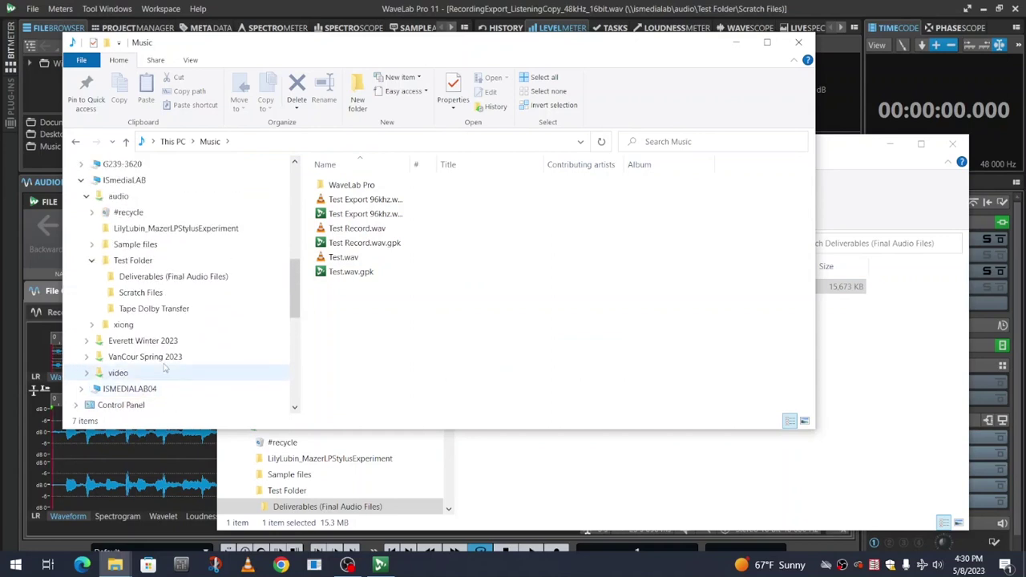
{"action": "left_click", "coordinate": [166, 218]}
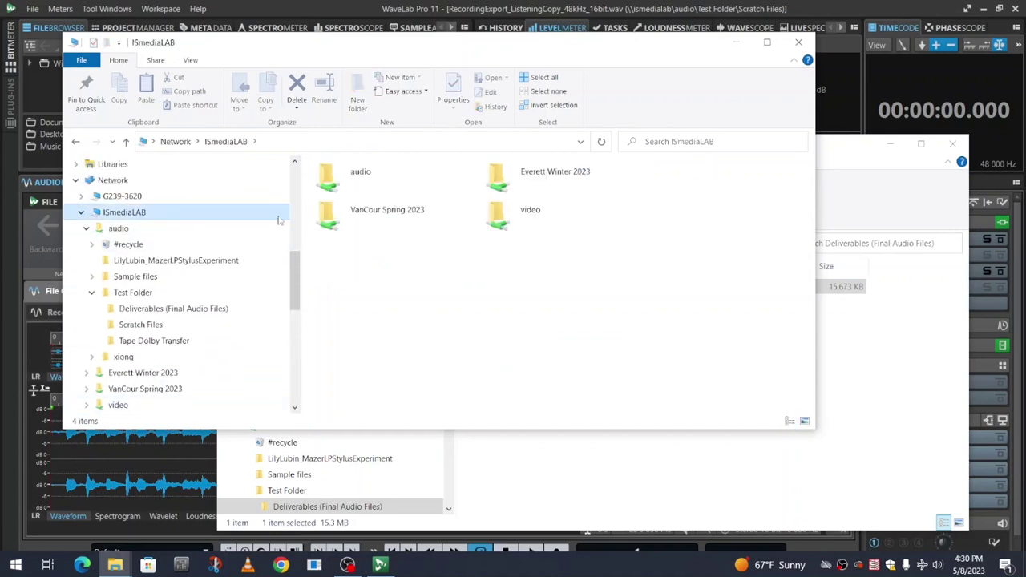
{"action": "double_click", "coordinate": [380, 173]}
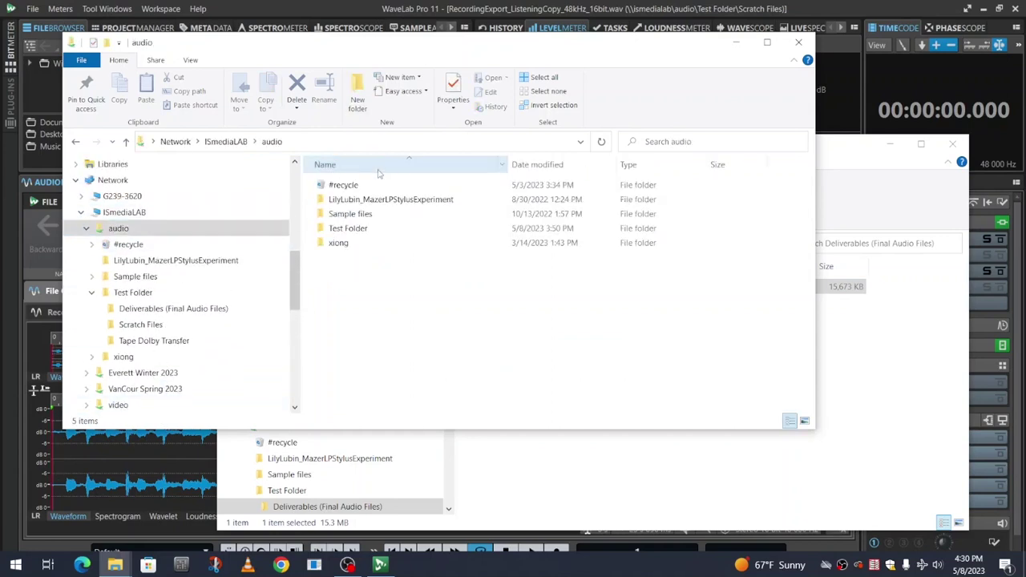
{"action": "double_click", "coordinate": [348, 228]}
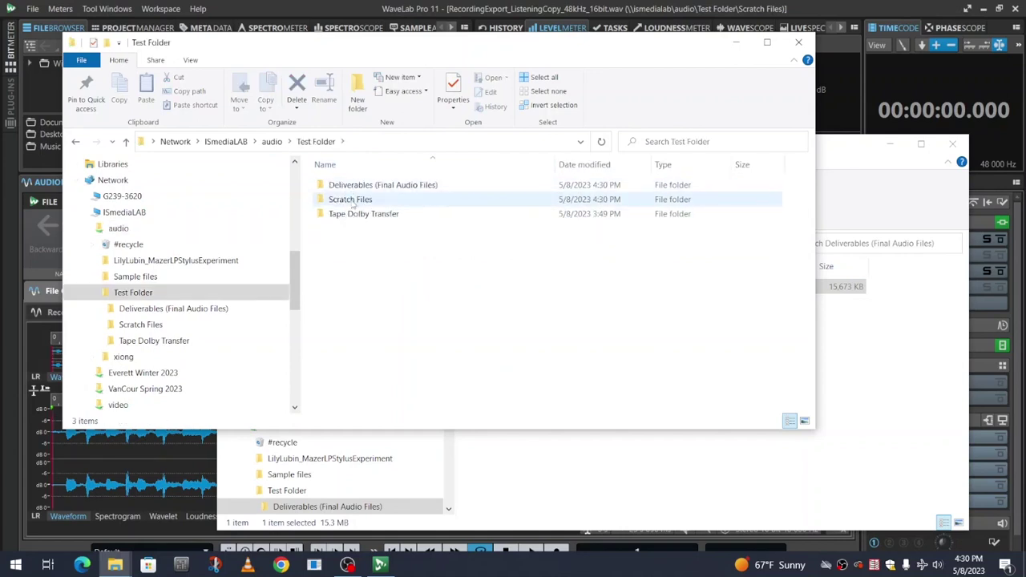
{"action": "double_click", "coordinate": [353, 201]}
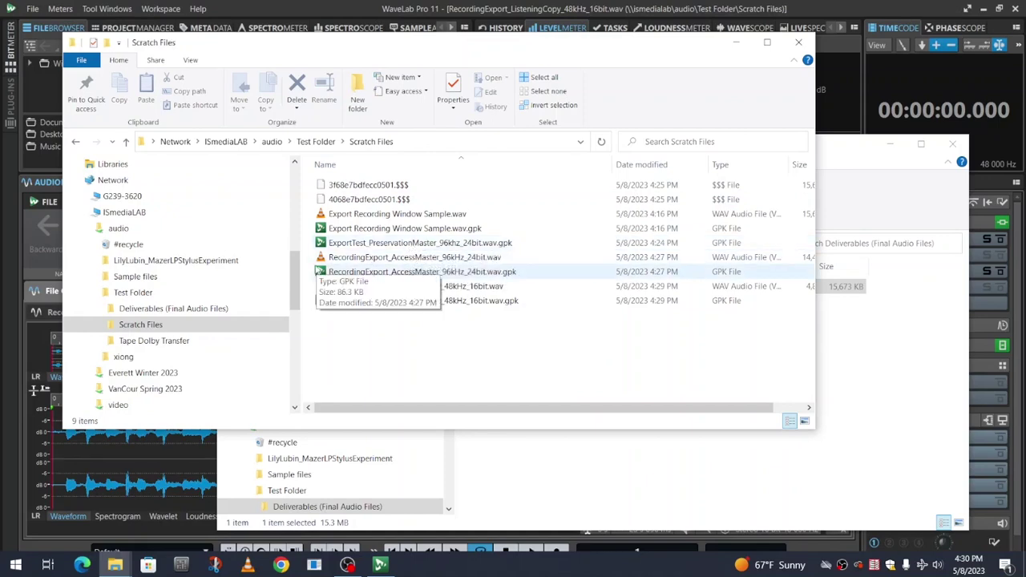
Try to move RecordingExport_AccessMaster_96kHz_24bit.wav to Deliverables (Final Audio Files) while it is open in WaveLab Pro
{"action": "left_click_drag", "start_coordinate": [332, 258], "coordinate": [890, 413]}
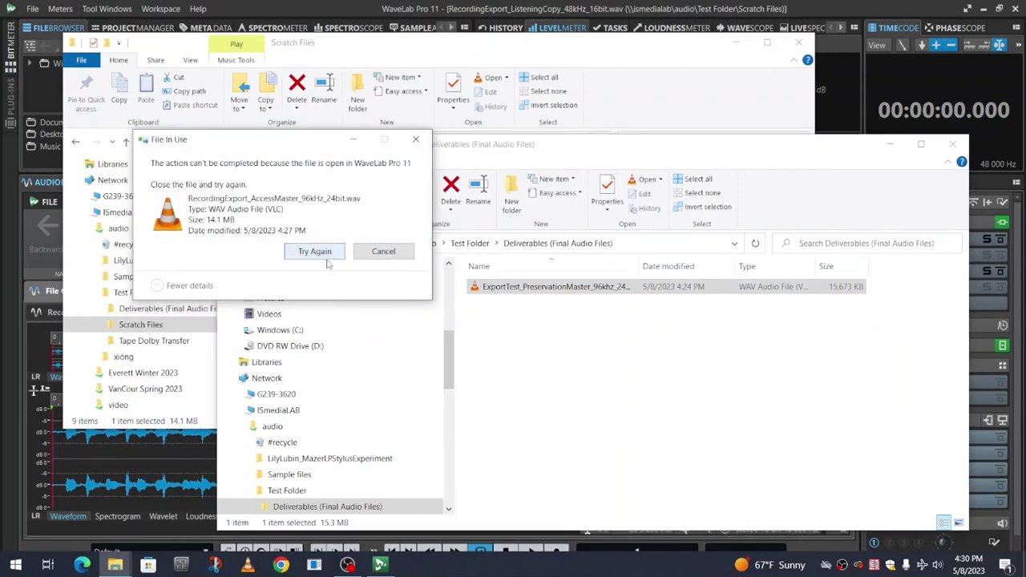
{"action": "key", "text": "Escape"}
Switch to WaveLab Pro and quit it to release the exported files
{"action": "left_click", "coordinate": [881, 7]}
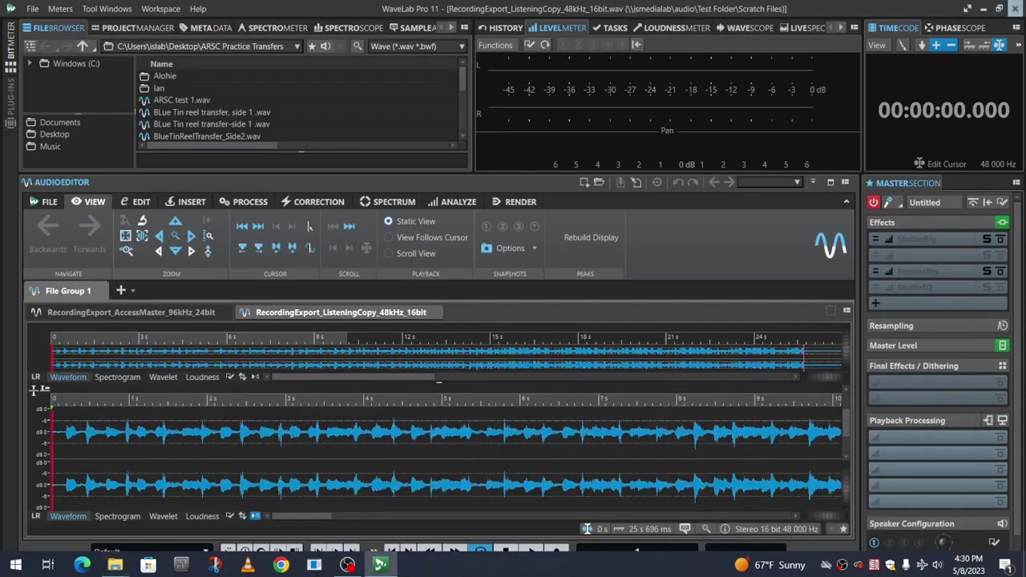
{"action": "left_click", "coordinate": [1017, 8]}
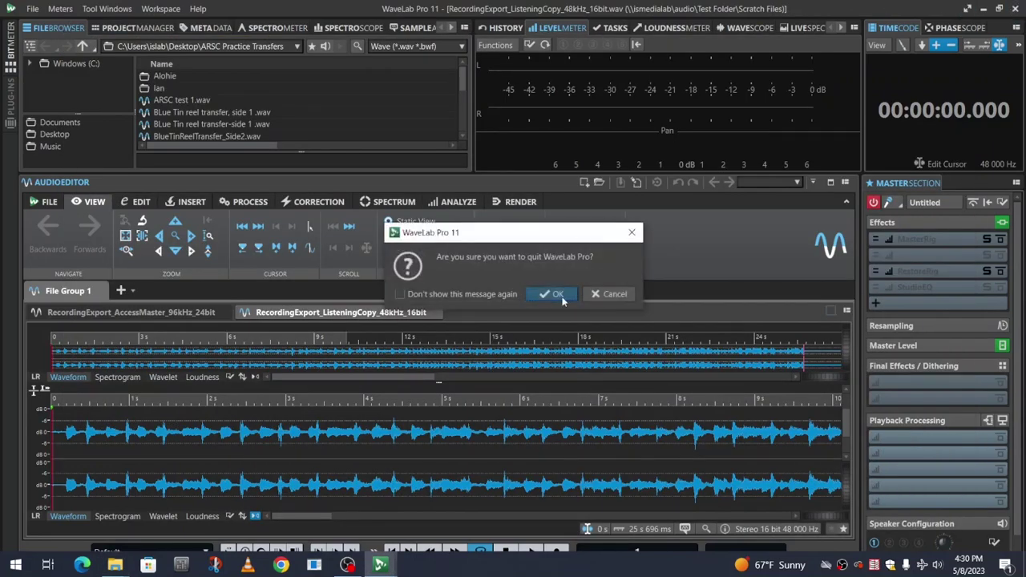
{"action": "left_click", "coordinate": [555, 295]}
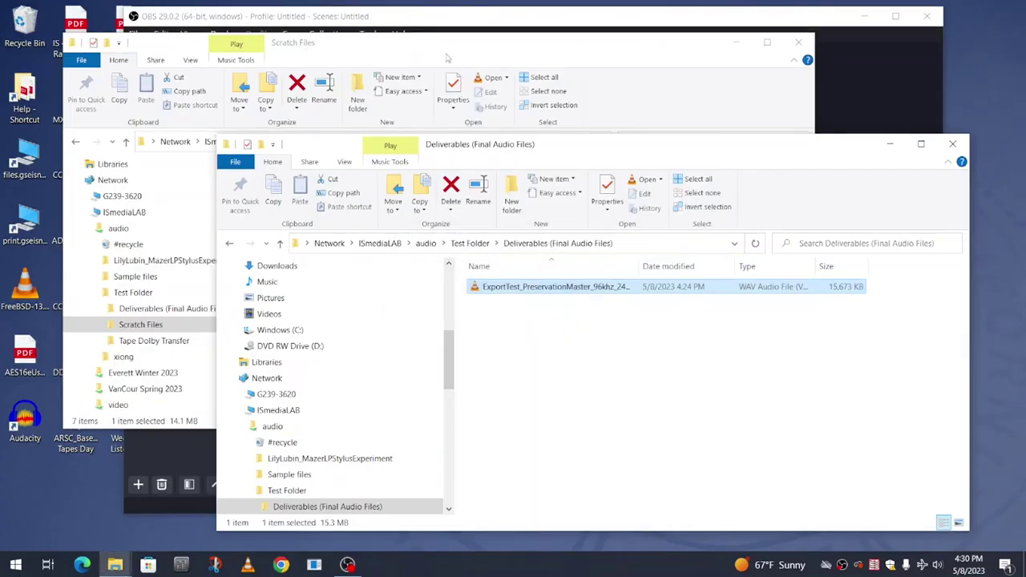
Move RecordingExport_AccessMaster_96kHz_24bit.wav and RecordingExport_ListeningCopy_48kHz_16bit.wav from Scratch Files to Deliverables (Final Audio Files)
{"action": "left_click", "coordinate": [448, 58]}
{"action": "left_click_drag", "start_coordinate": [377, 228], "coordinate": [877, 397]}
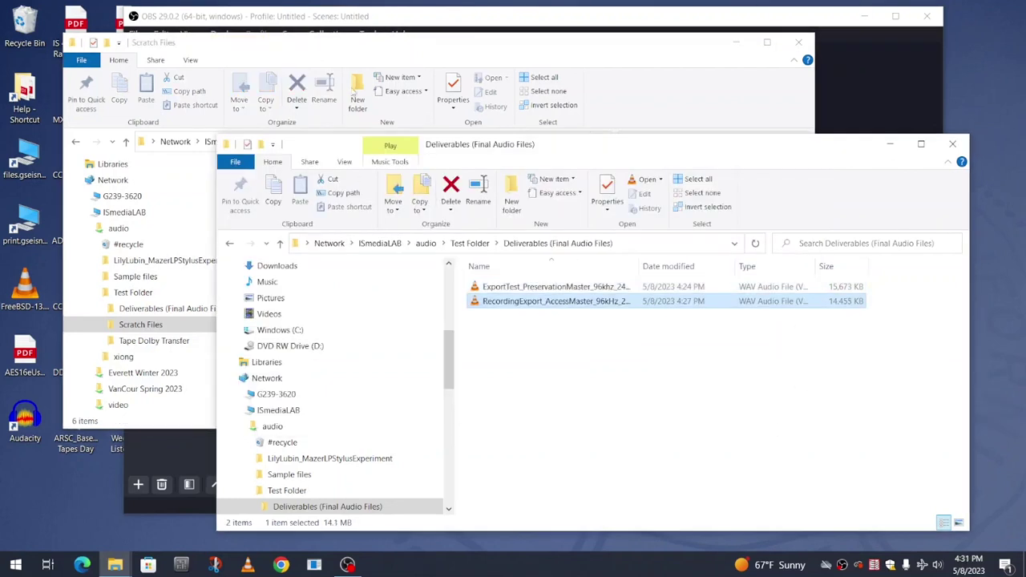
{"action": "left_click", "coordinate": [453, 56]}
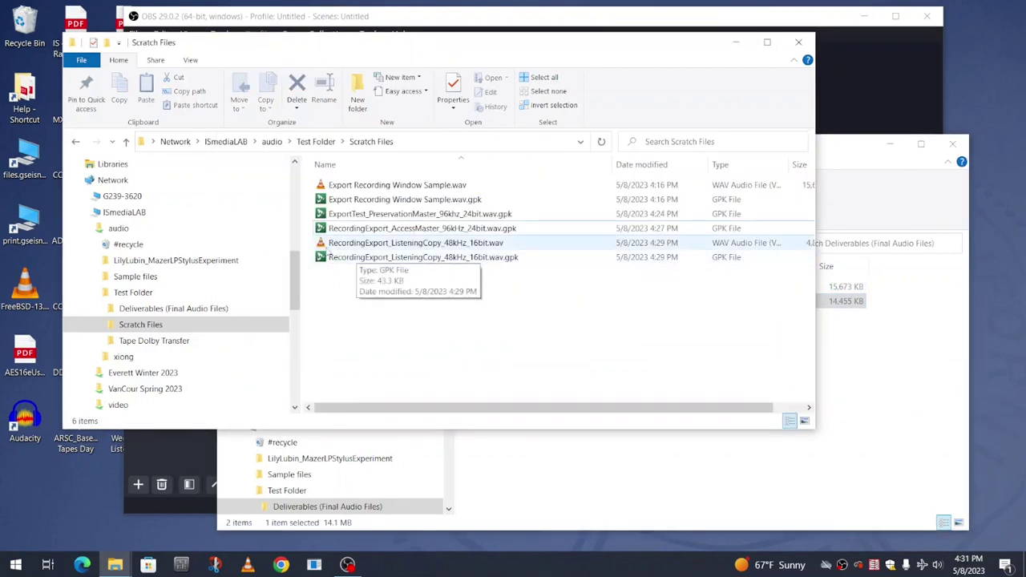
{"action": "left_click_drag", "start_coordinate": [377, 243], "coordinate": [954, 473]}
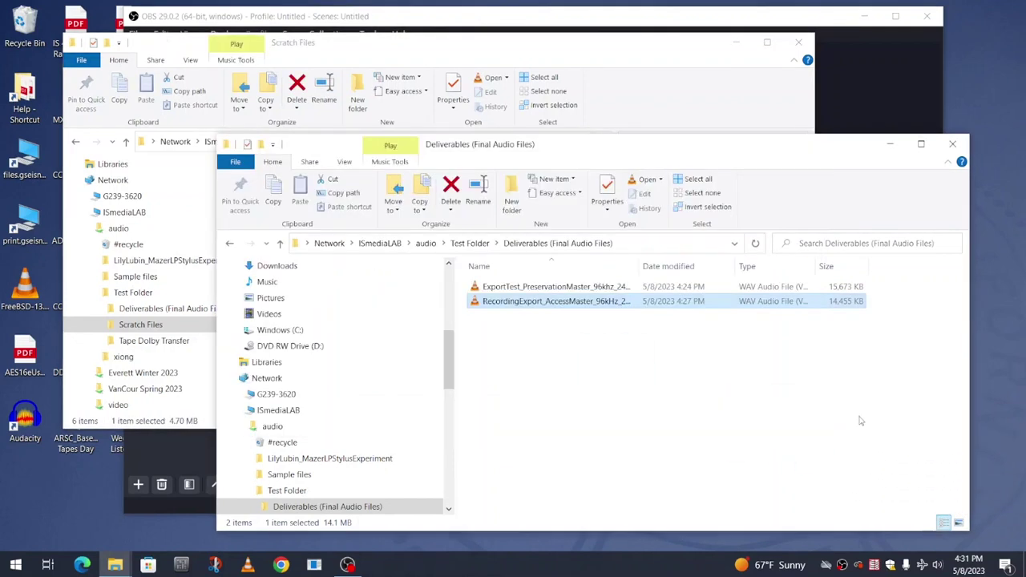